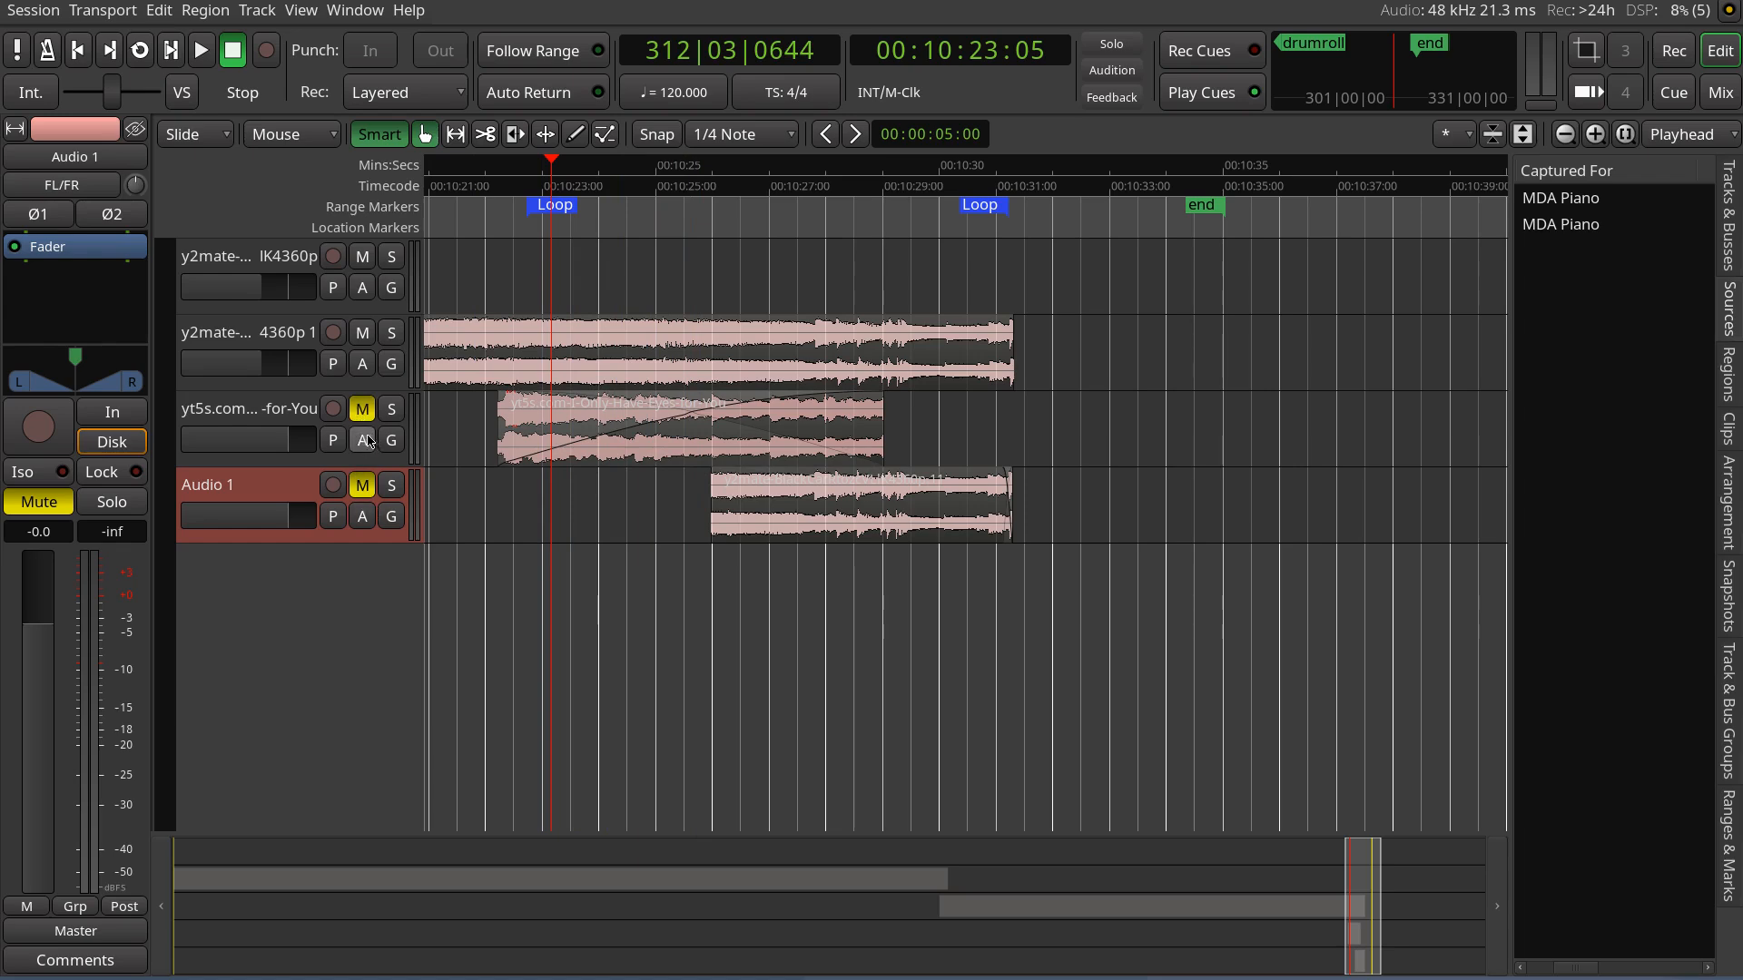
Play back the session from about 00:10:23 and stop playback
left_click(564, 186)
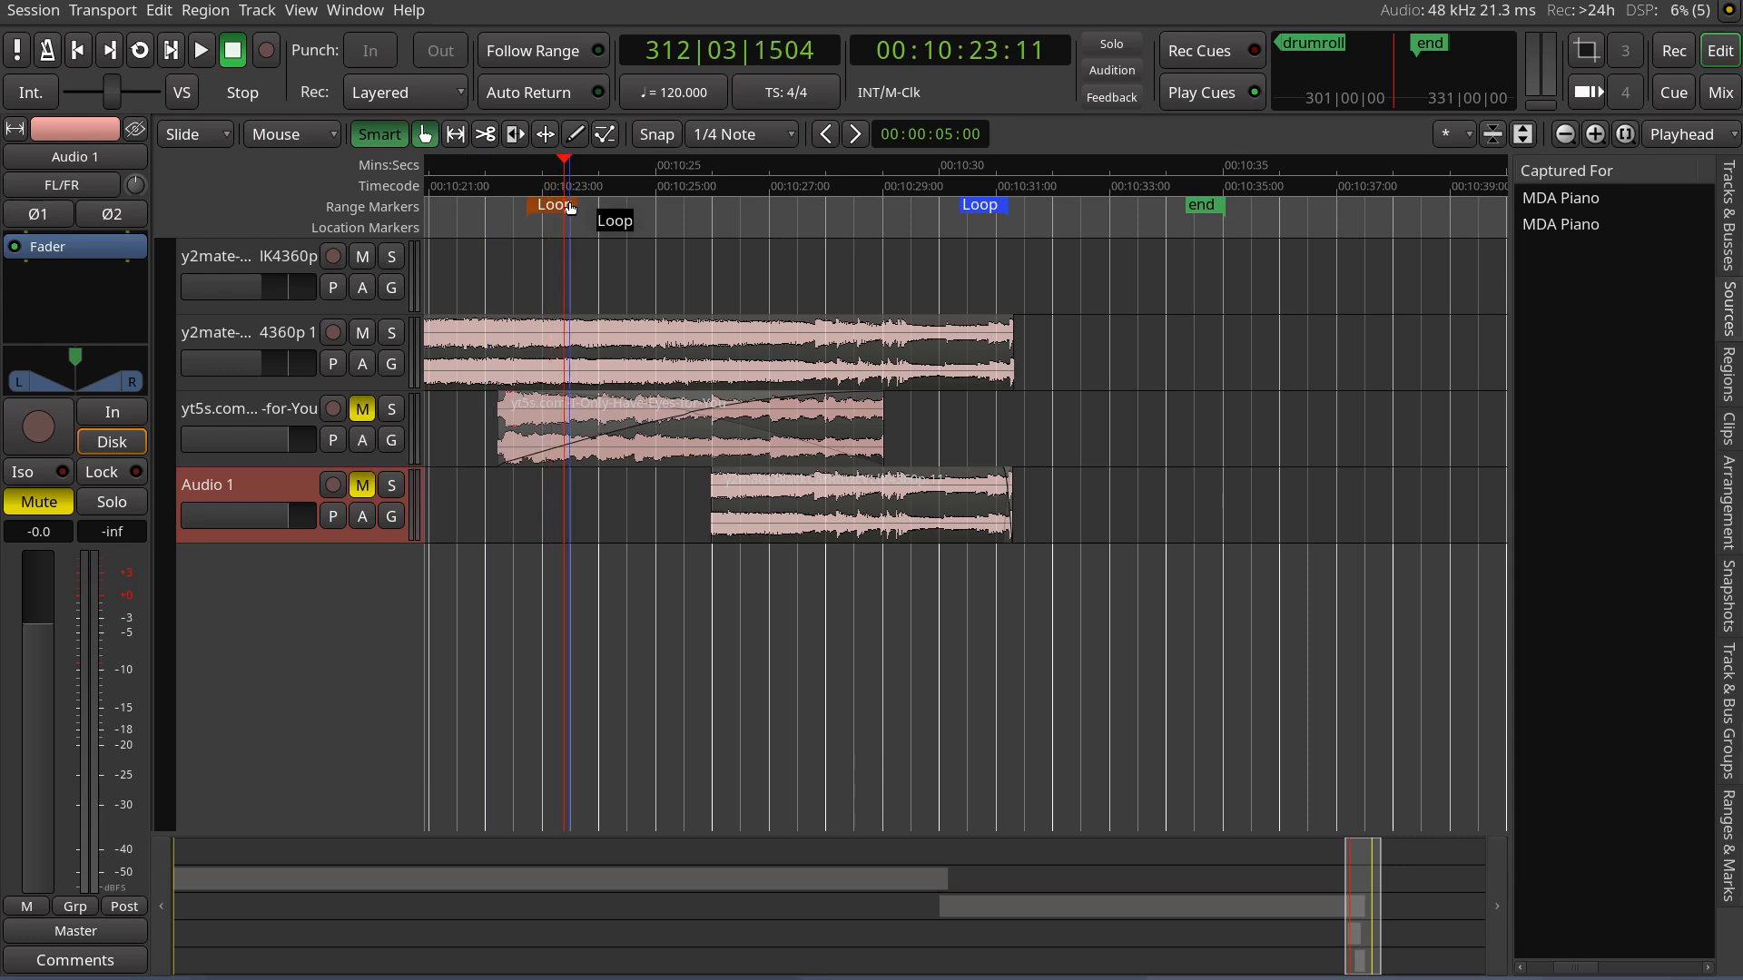
key("space")
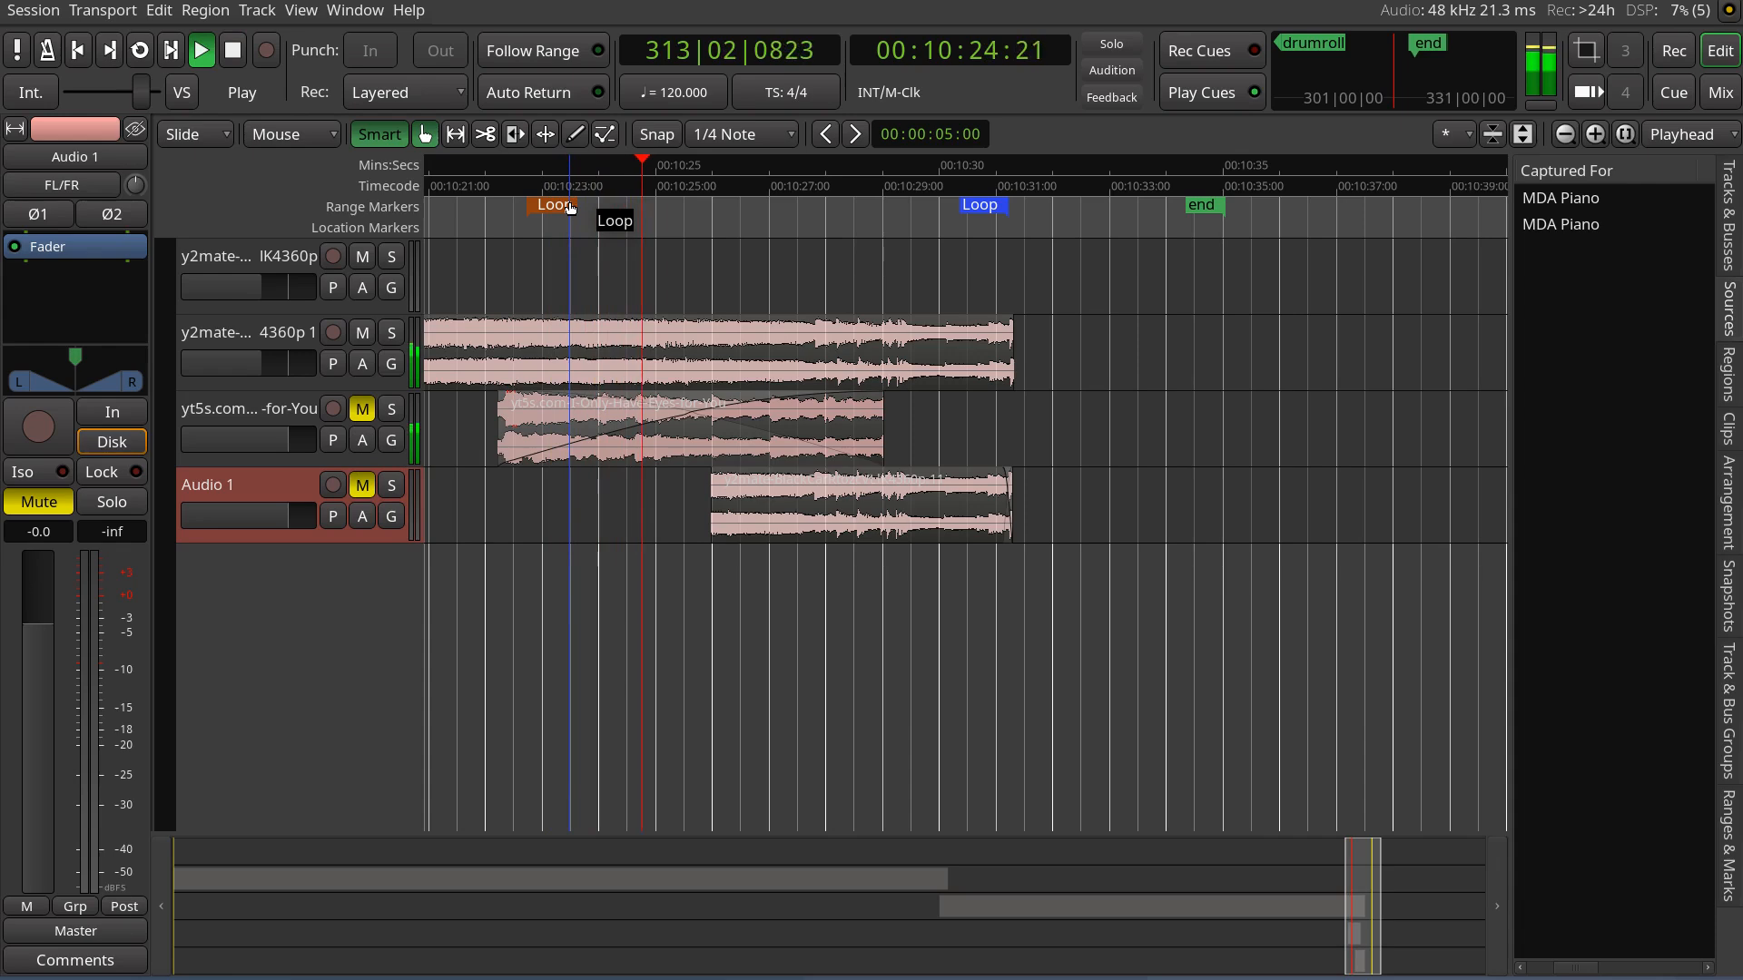
key("space")
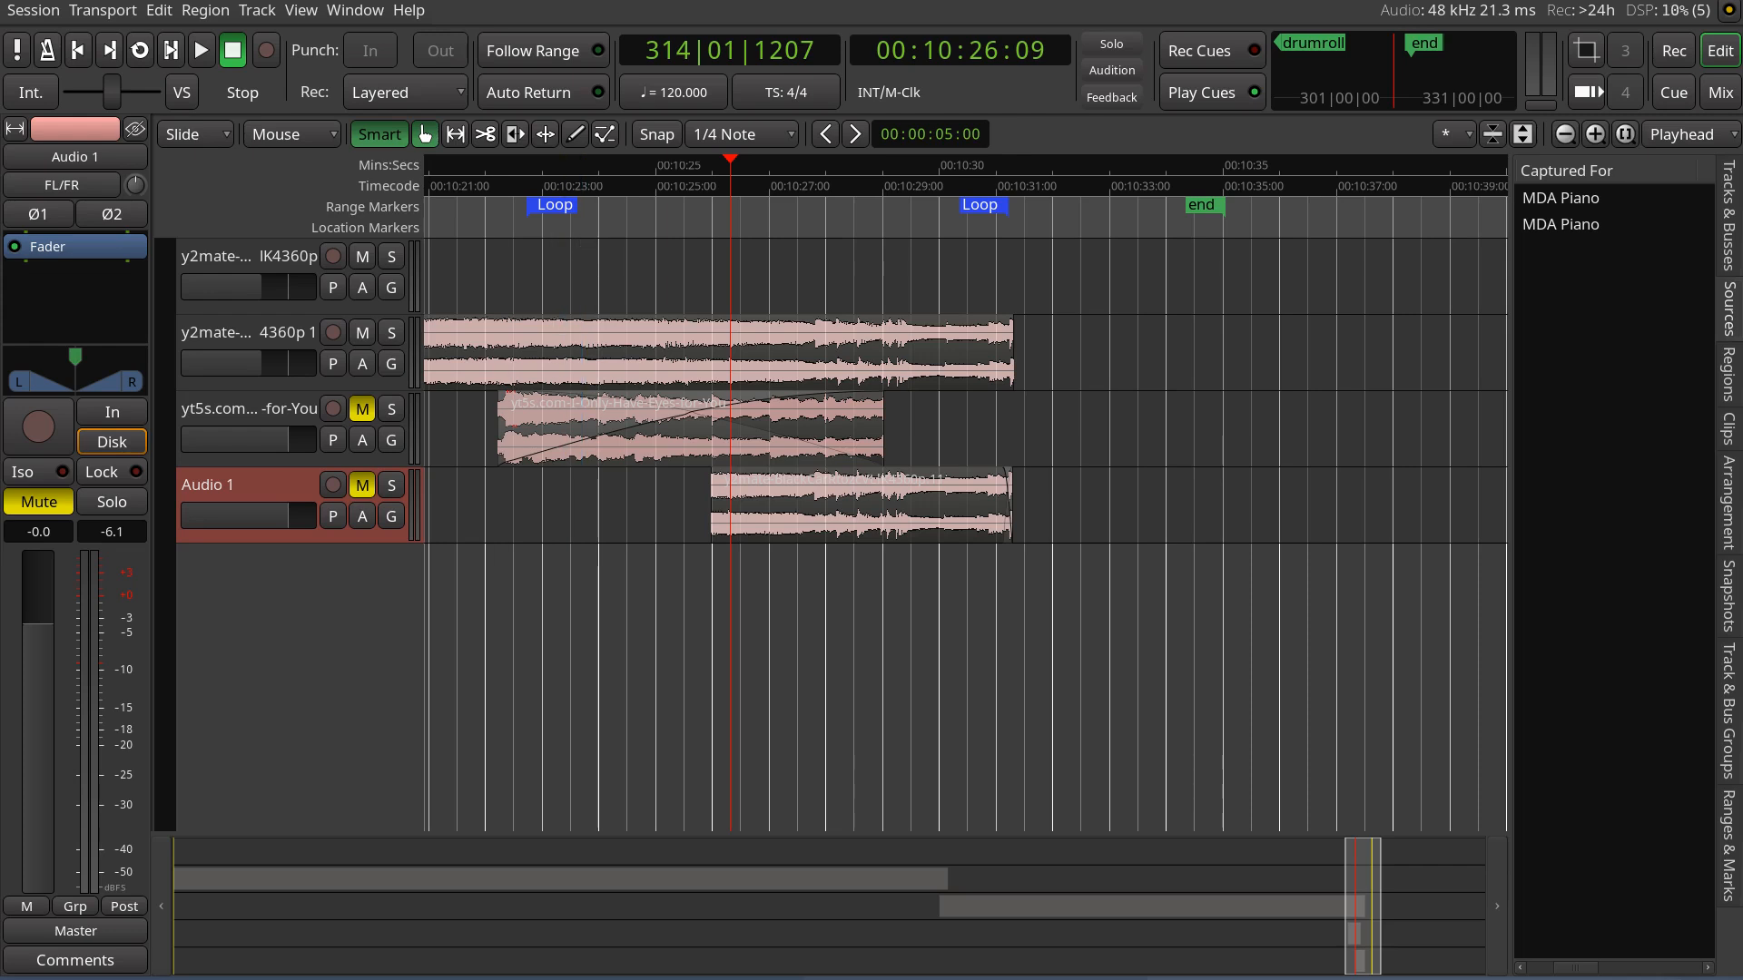
Open the Audio/MIDI Setup to review the audio system options, then close it
left_click(374, 15)
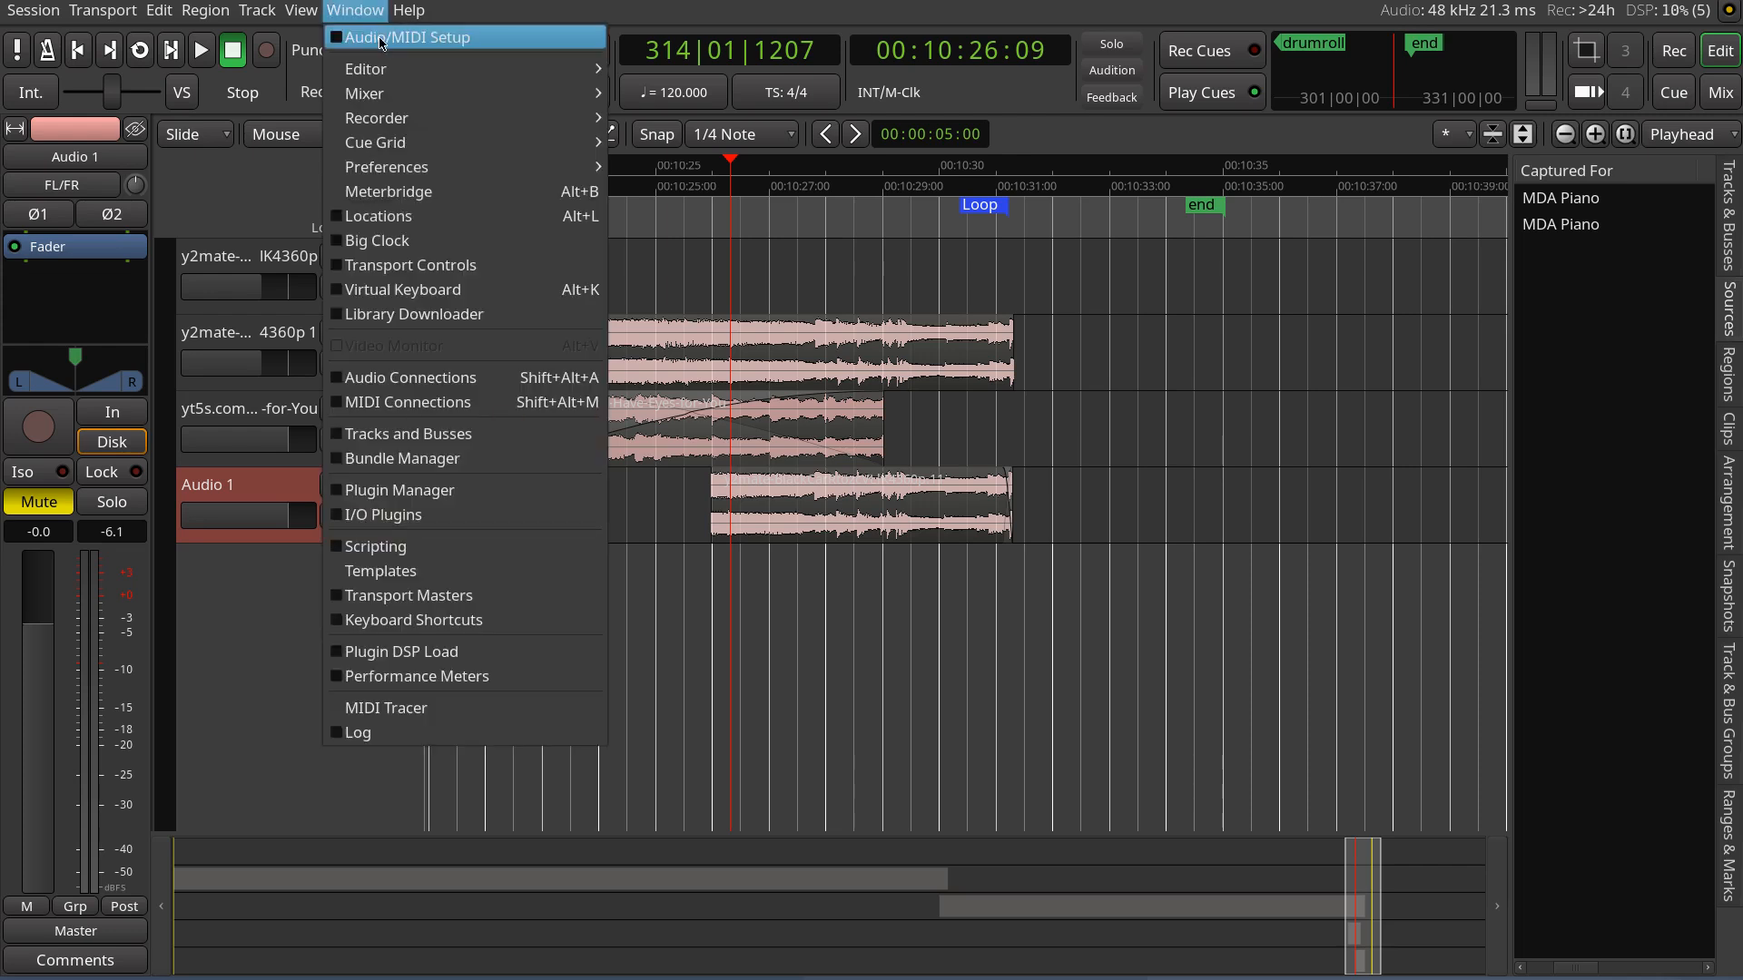
left_click(426, 39)
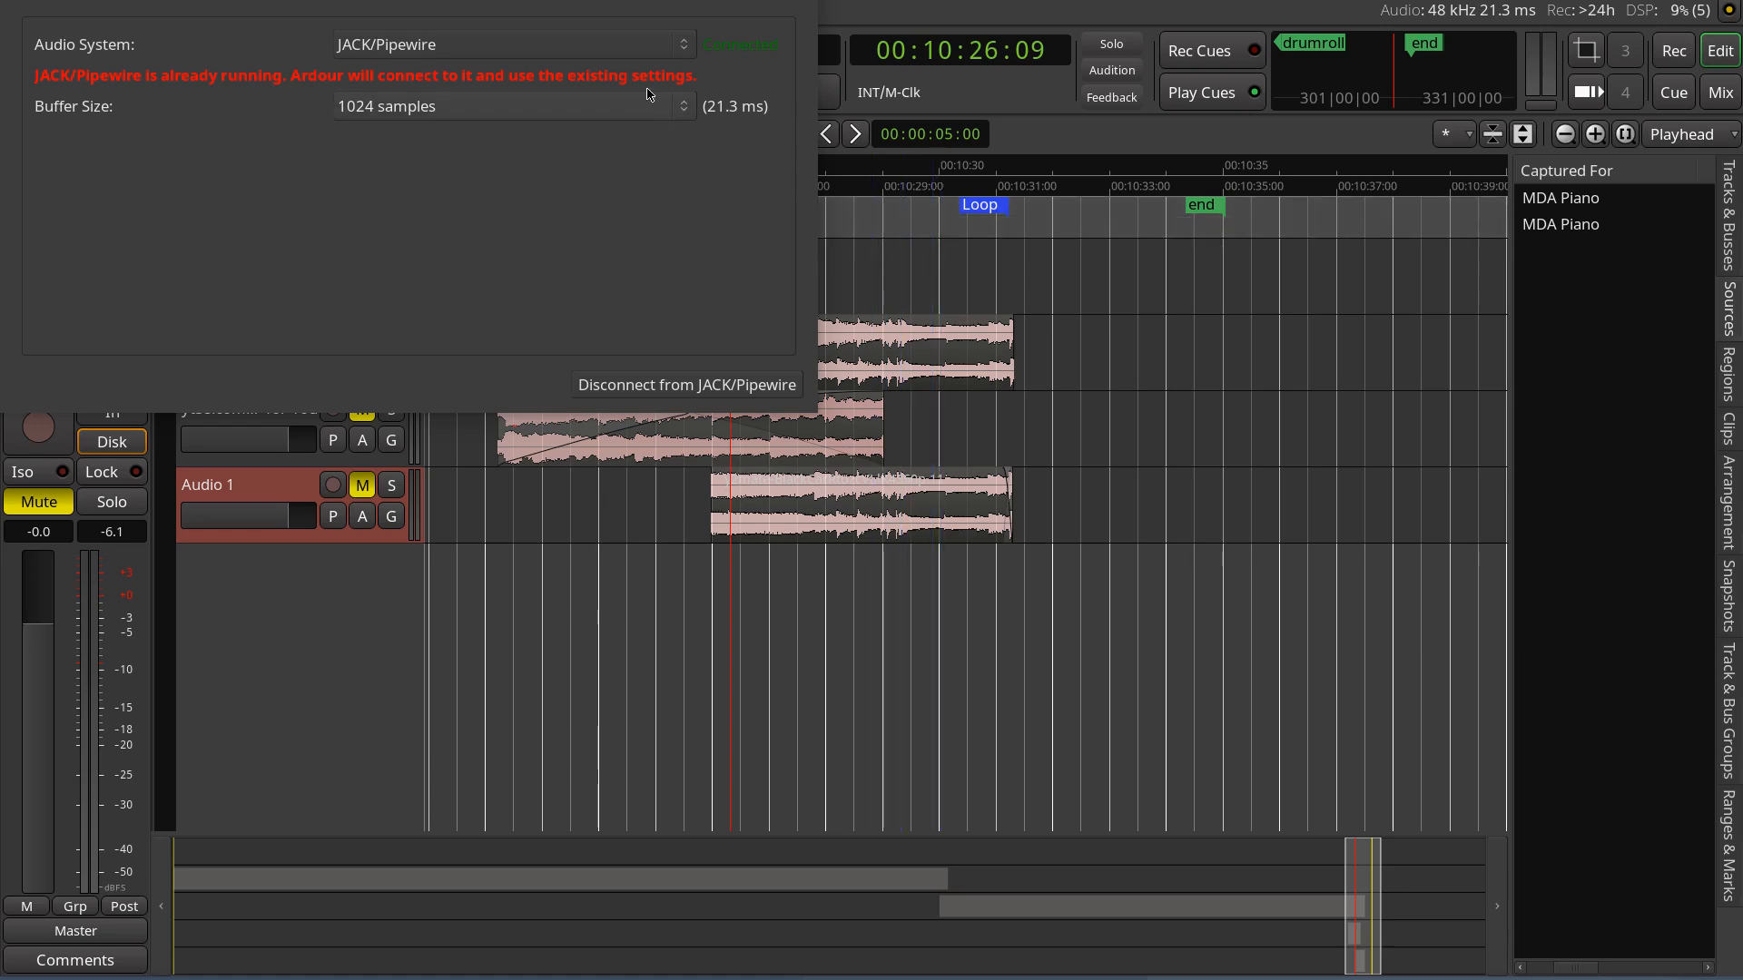
left_click(530, 49)
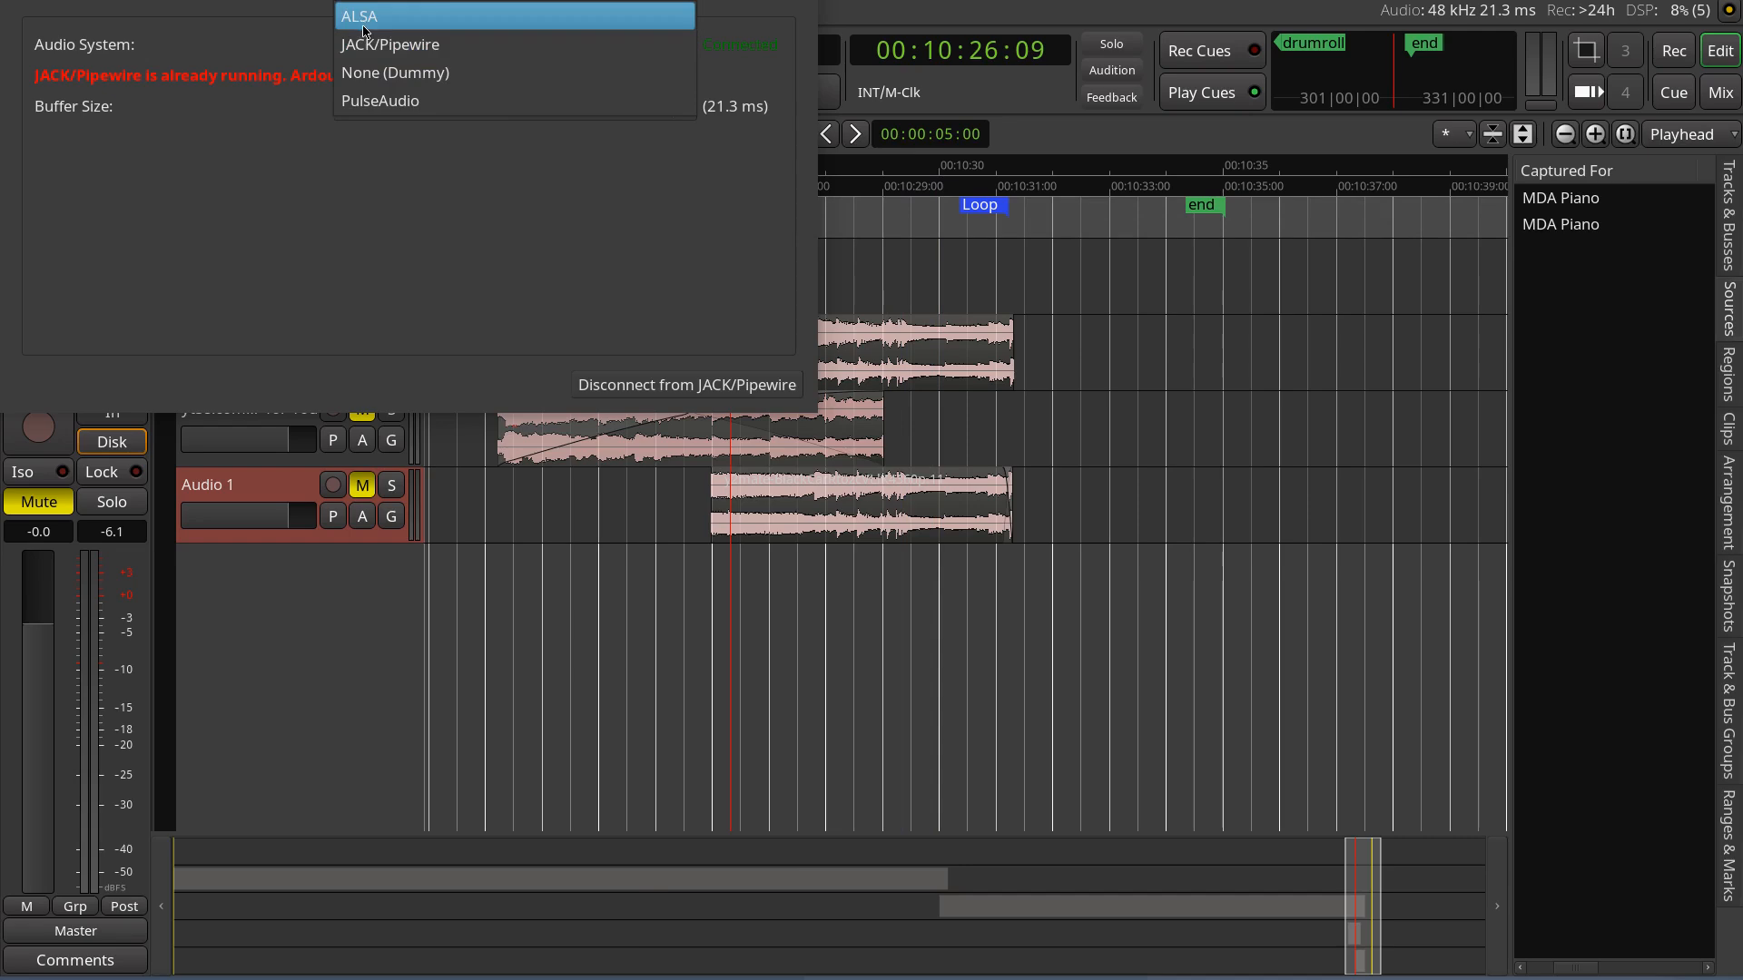
left_click(467, 233)
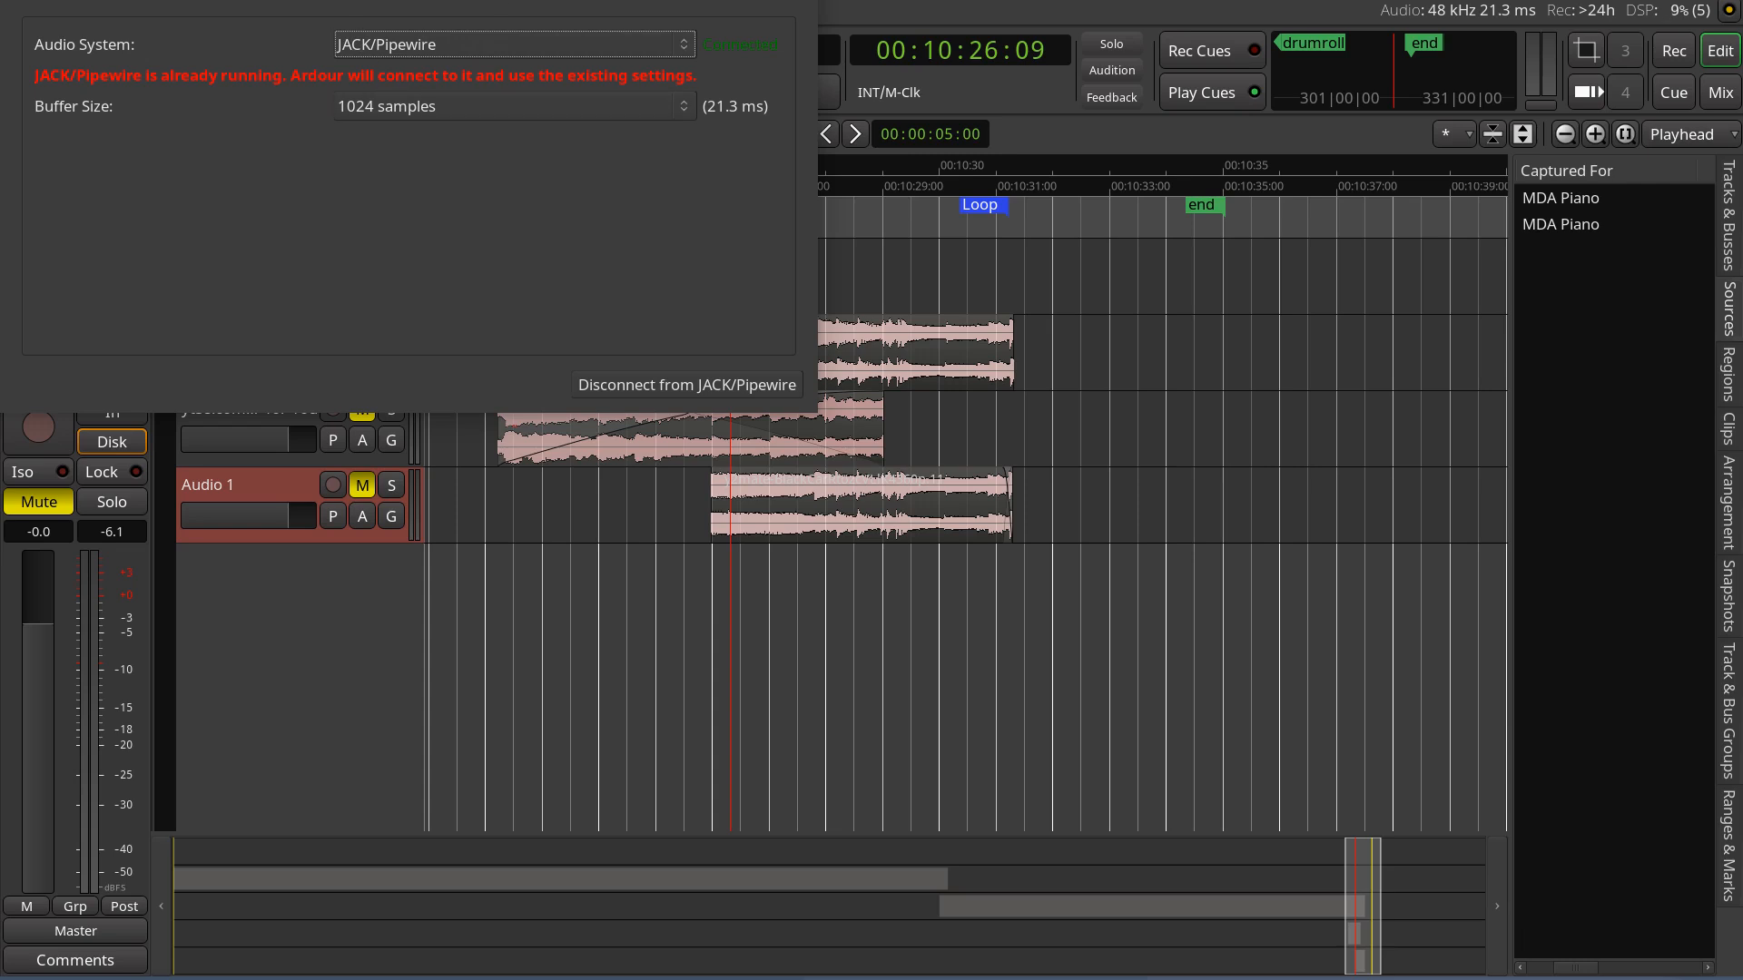
left_click(804, 0)
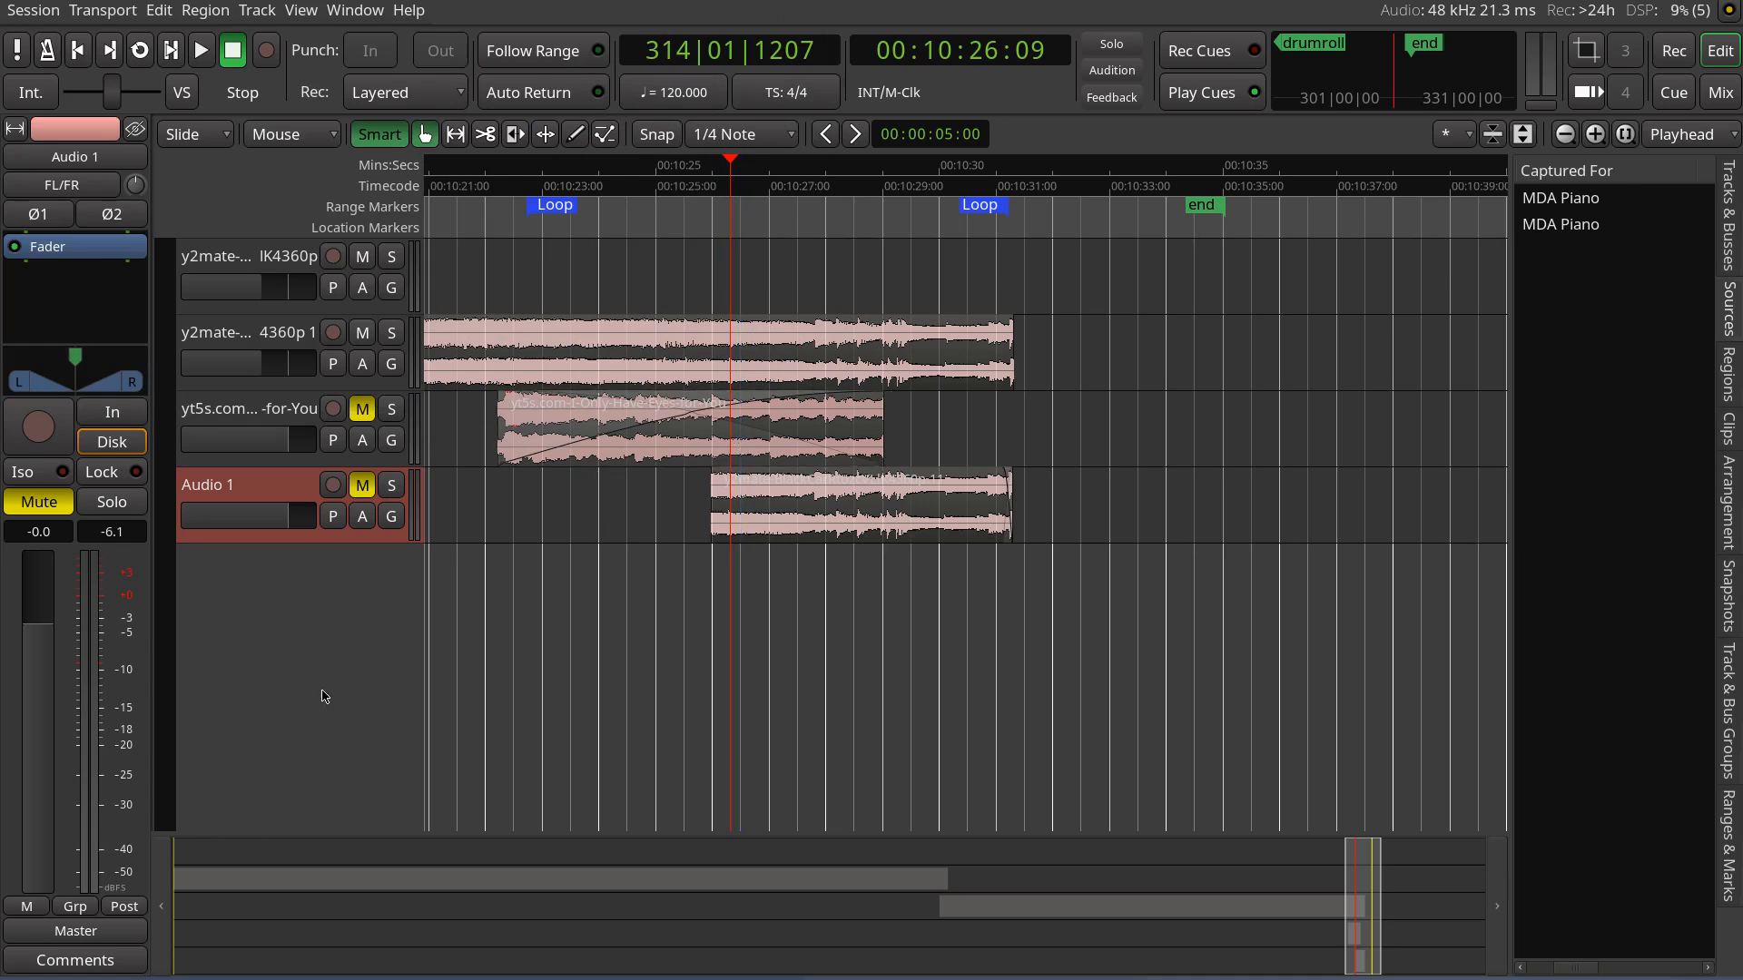
Add a MIDI track with the MDA Piano instrument
double_click(278, 583)
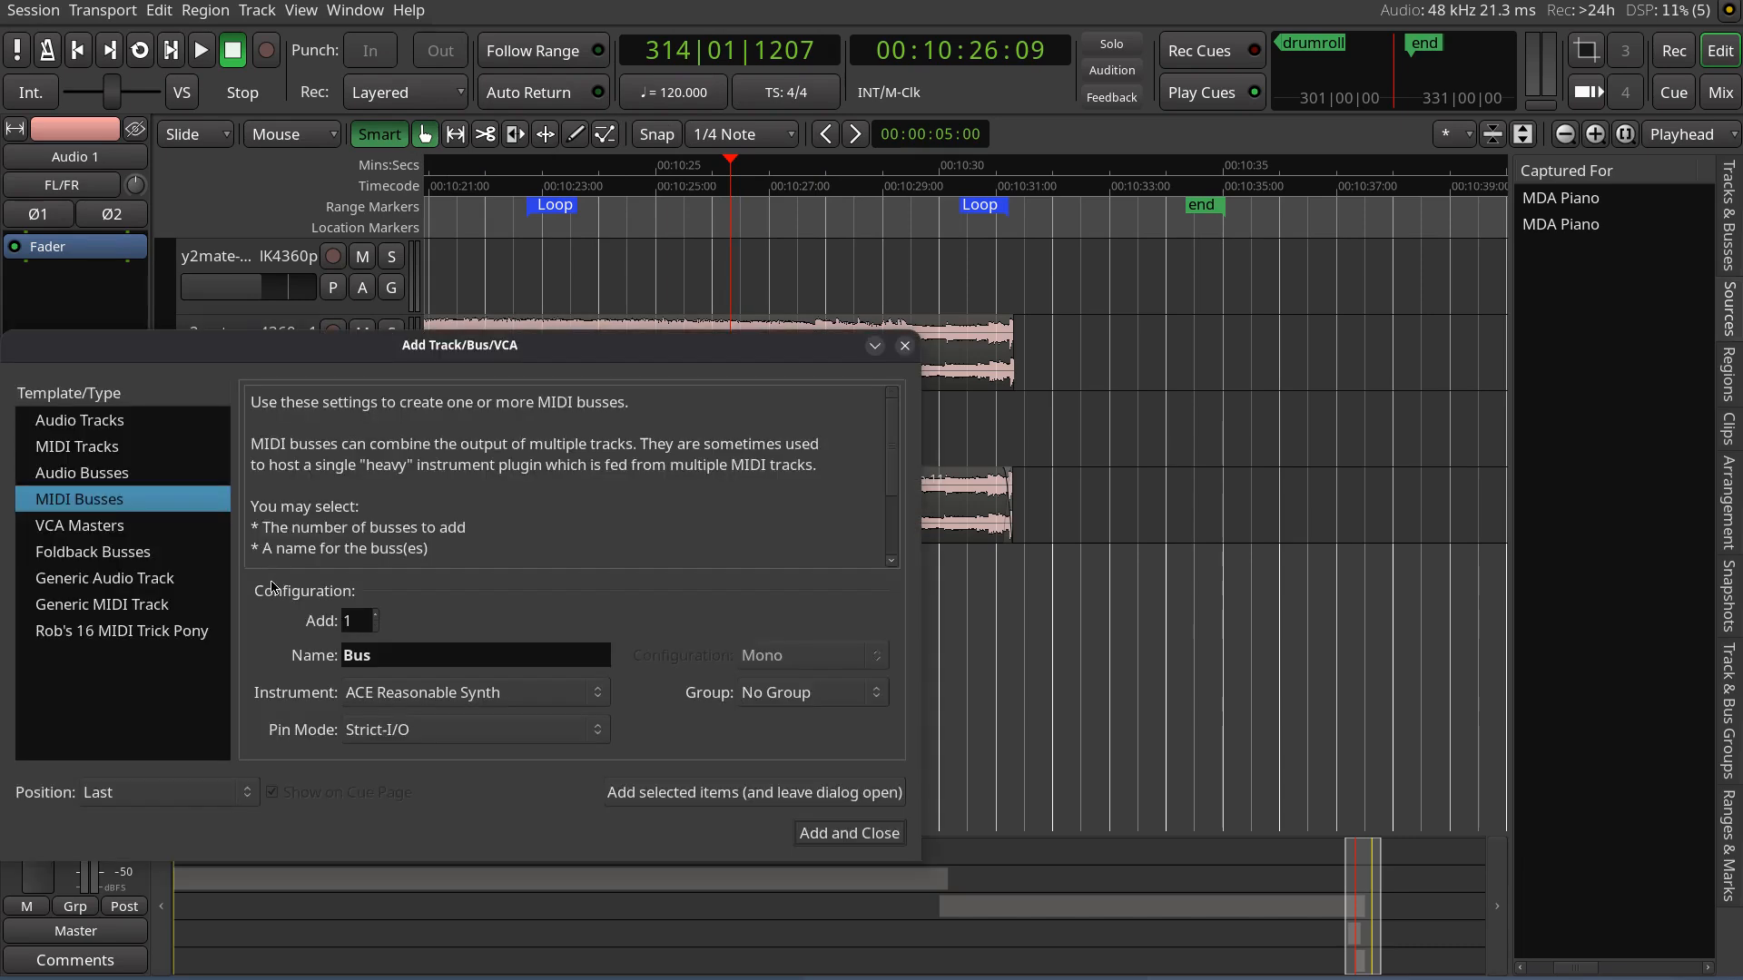
left_click(127, 456)
left_click(482, 694)
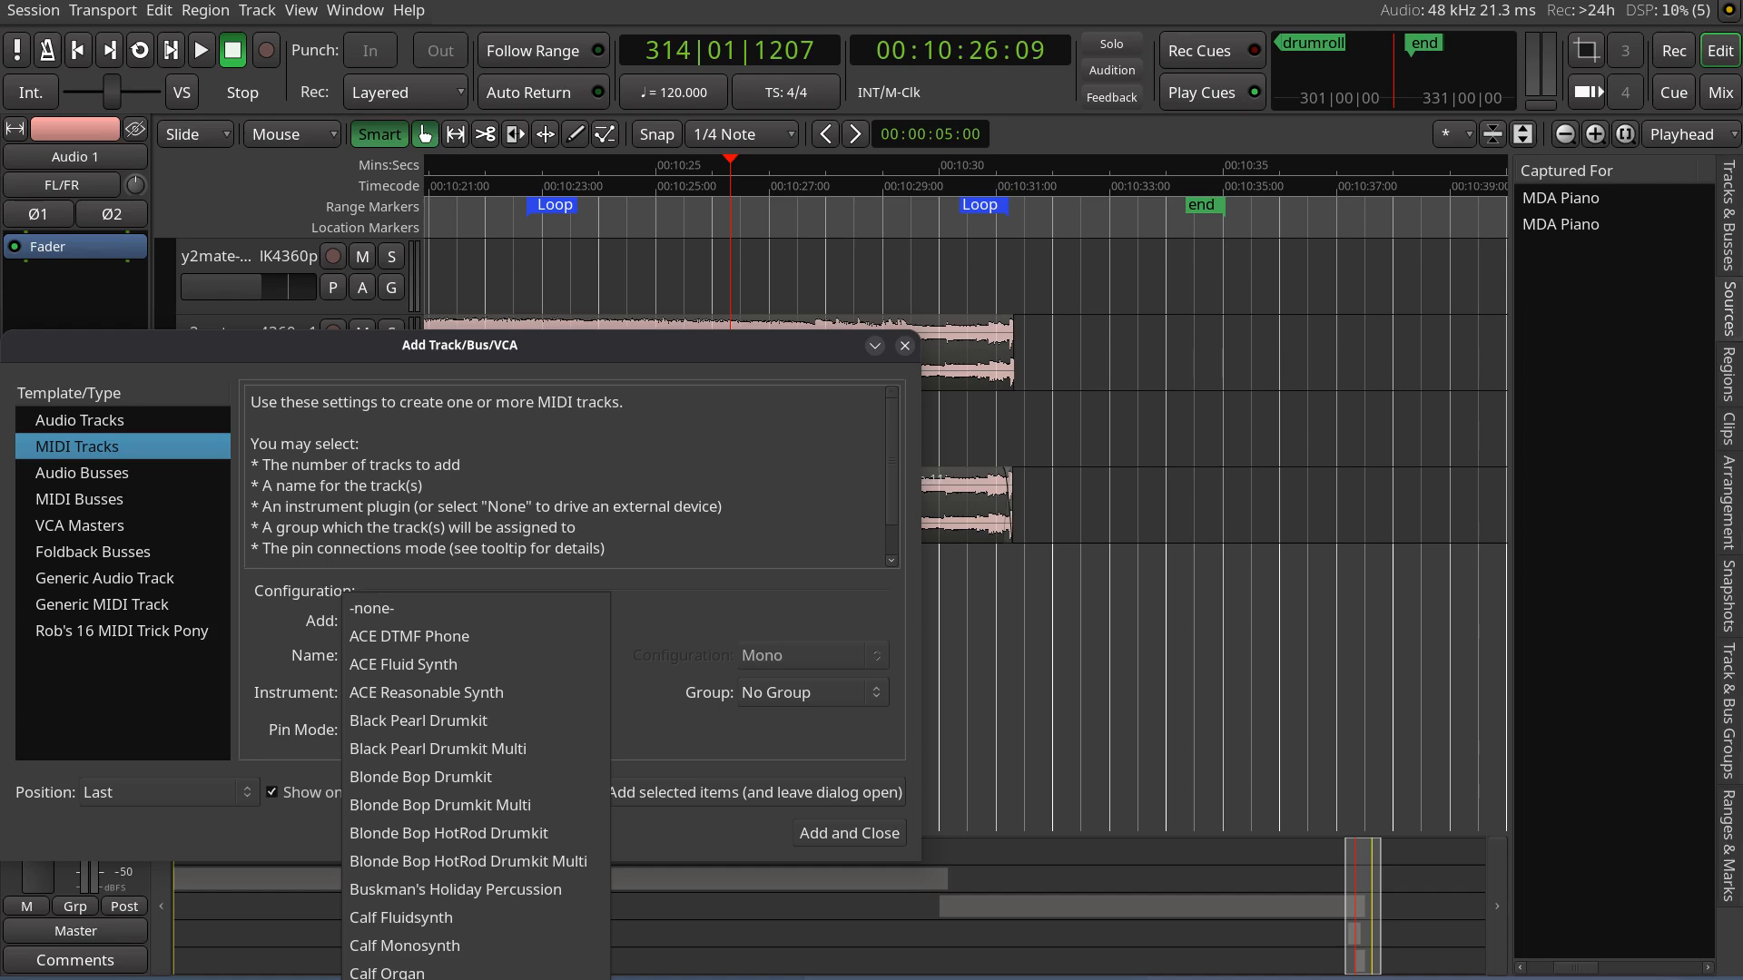
left_click(476, 979)
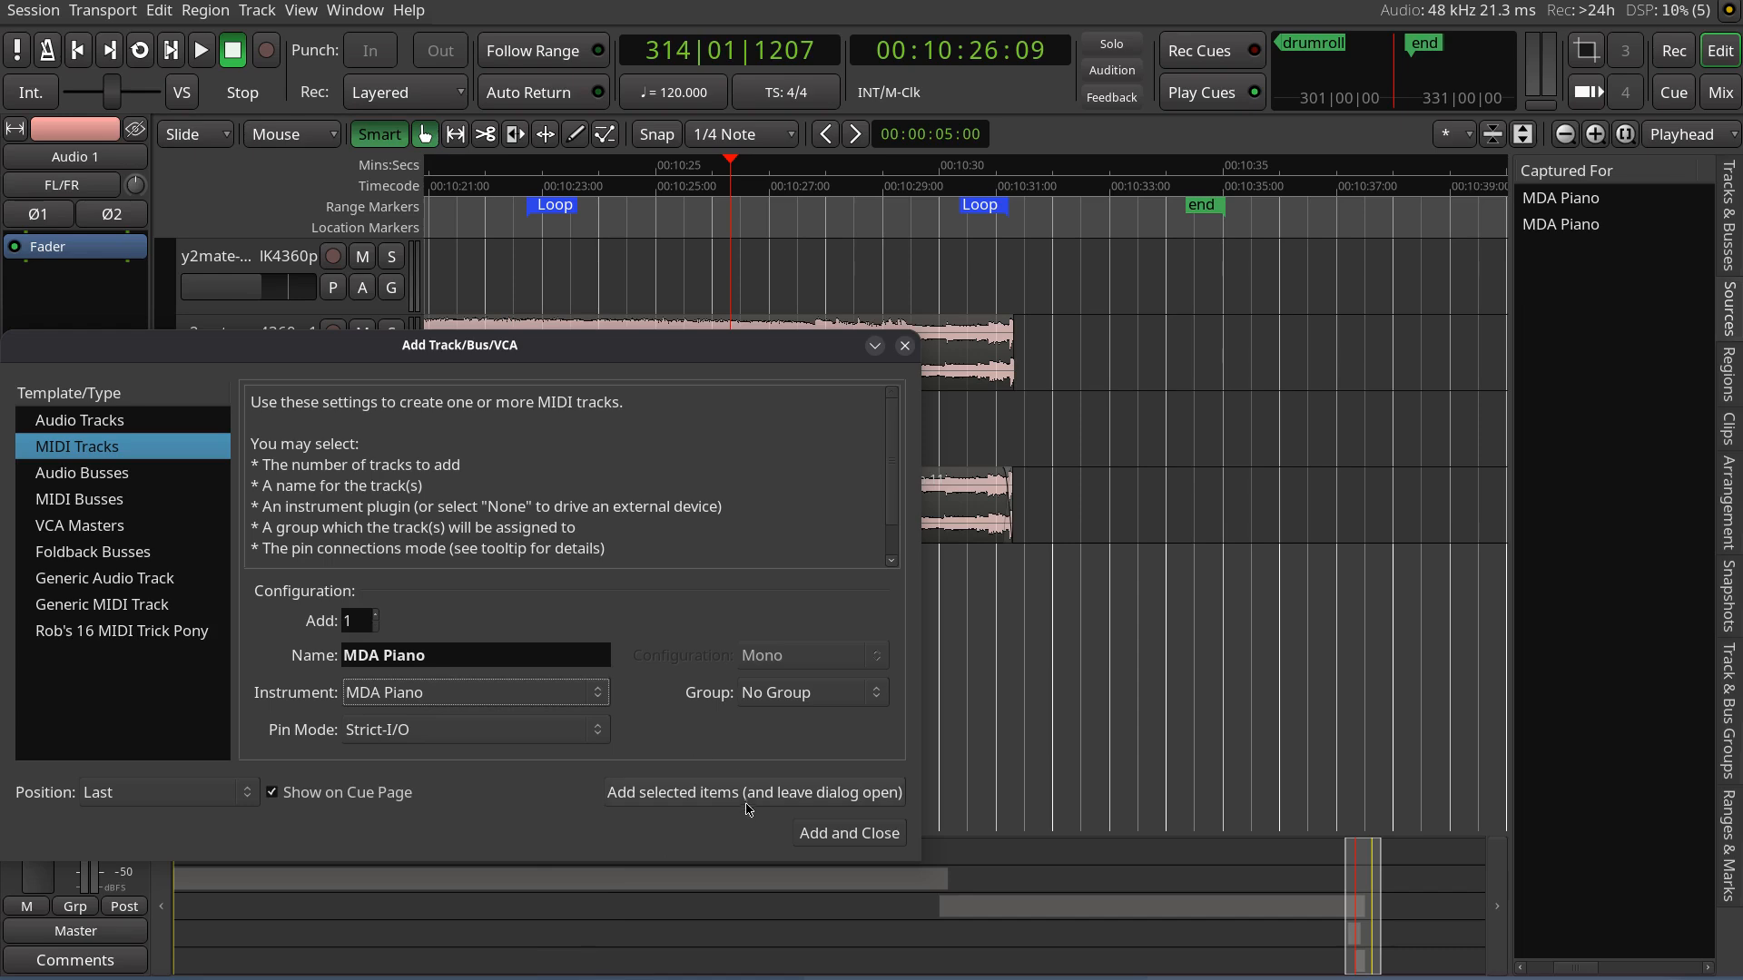
left_click(800, 837)
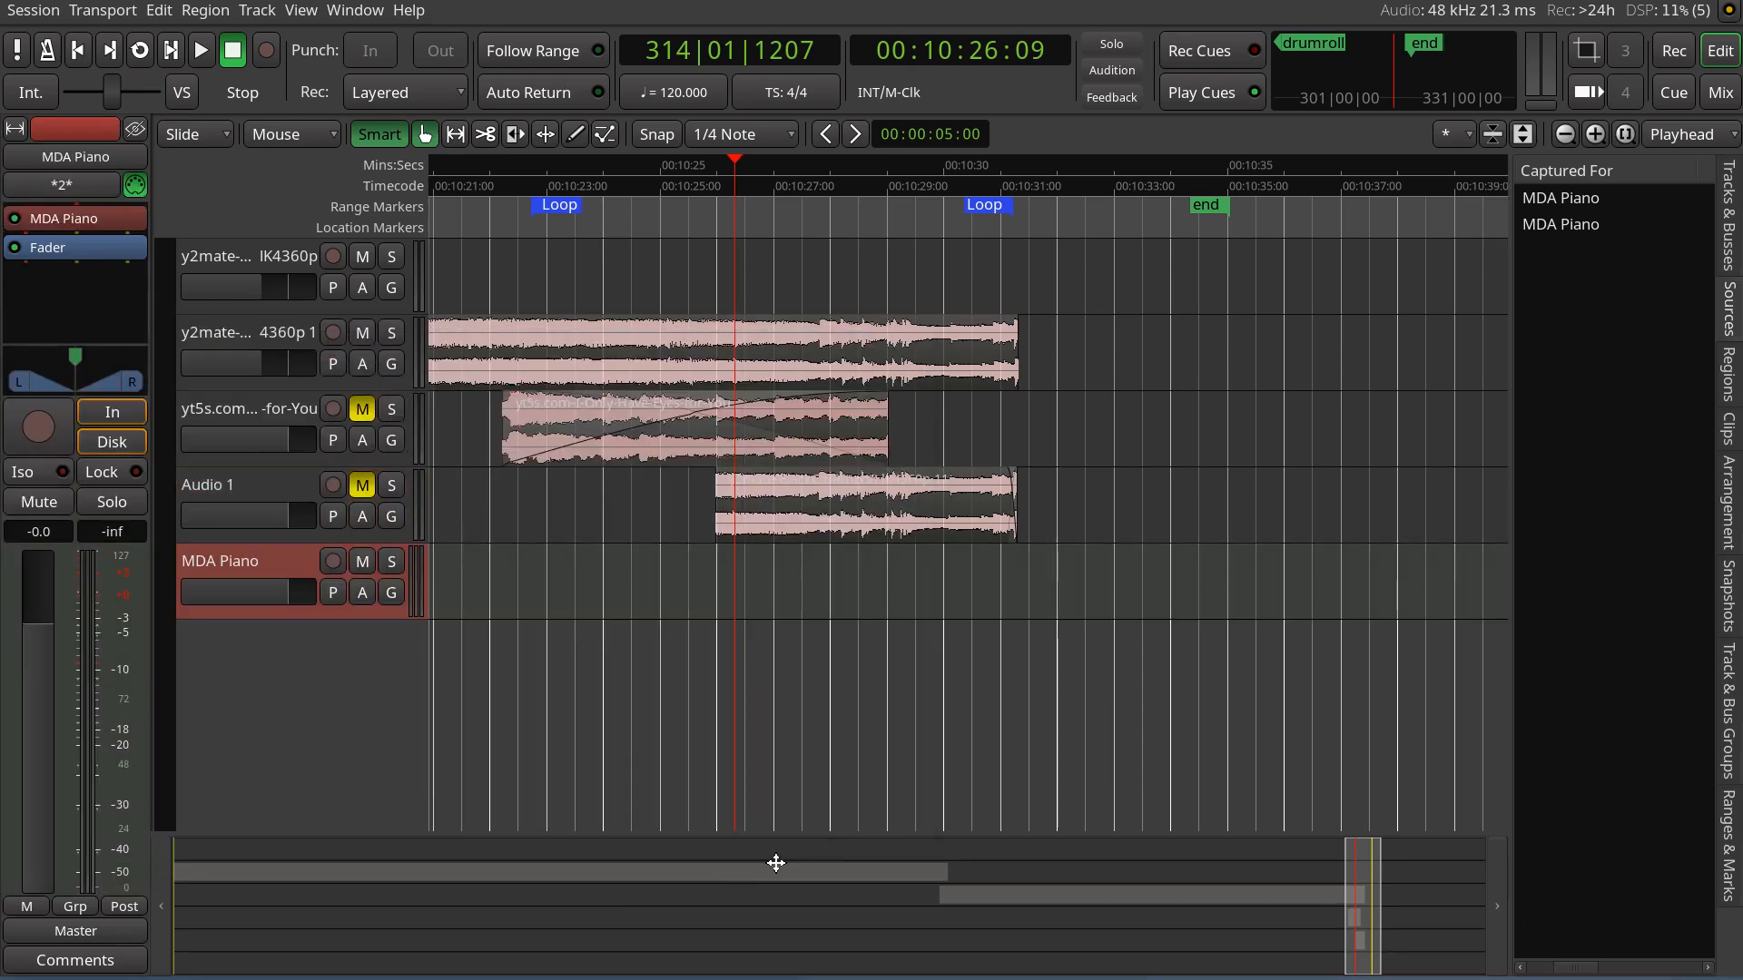
Add another MIDI track with the Black Pearl Drumkit instrument
double_click(275, 662)
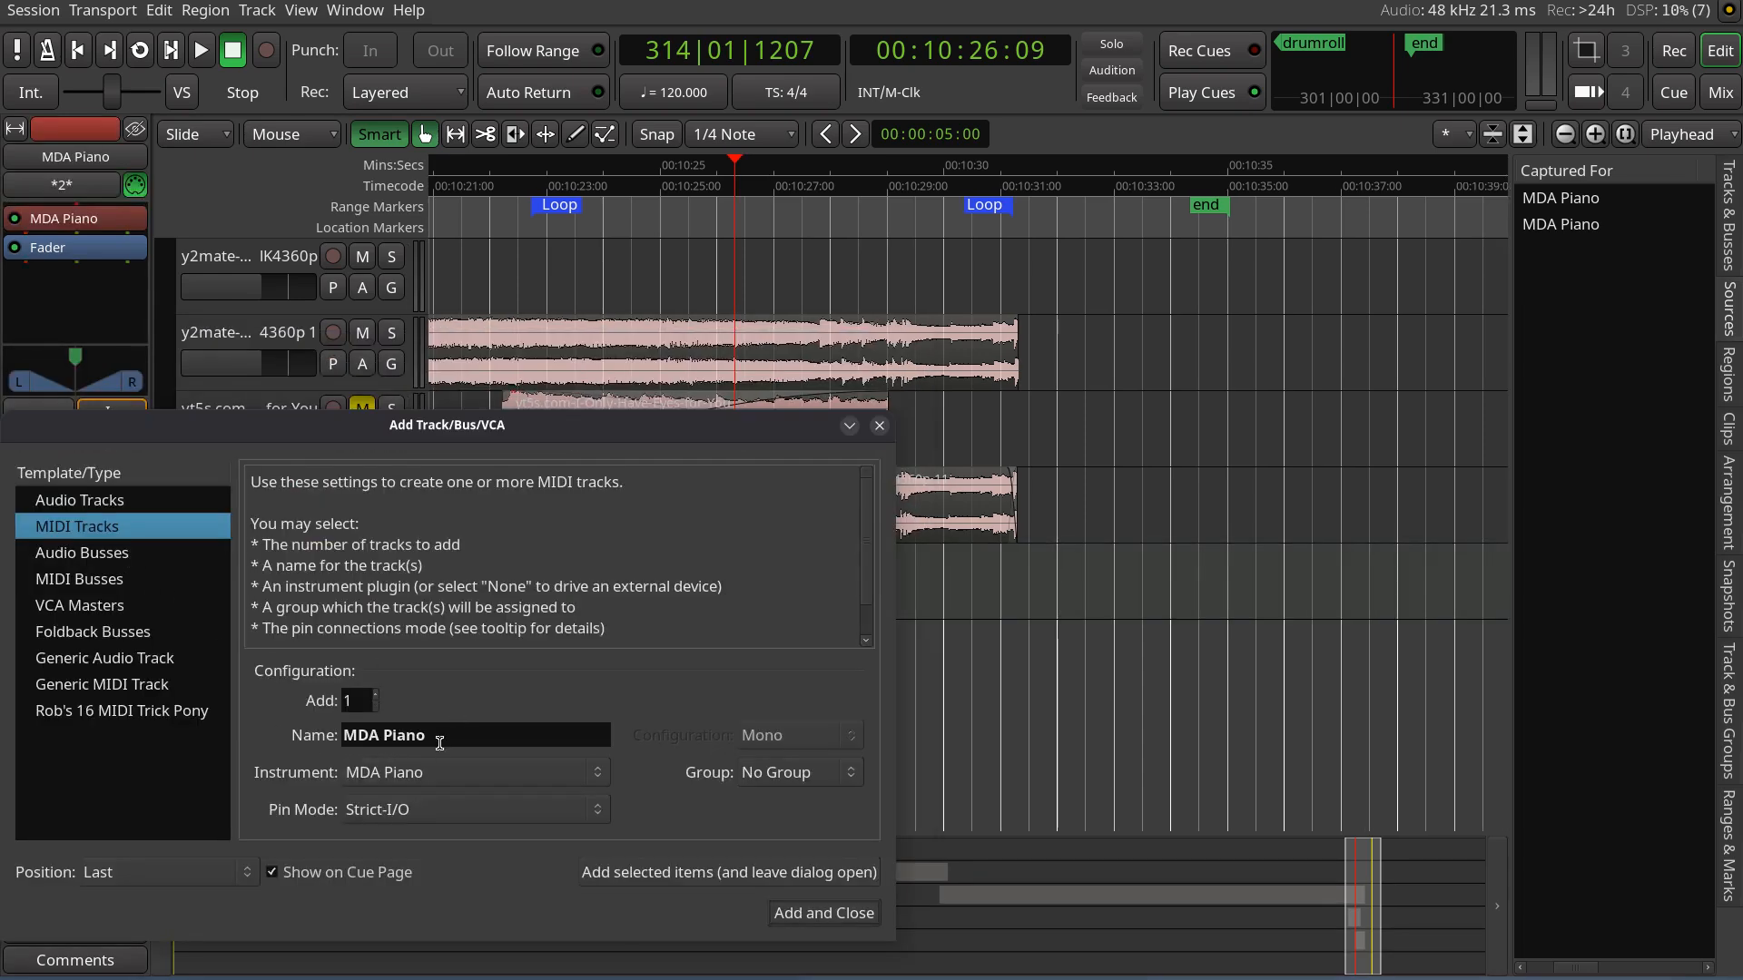
left_click(438, 773)
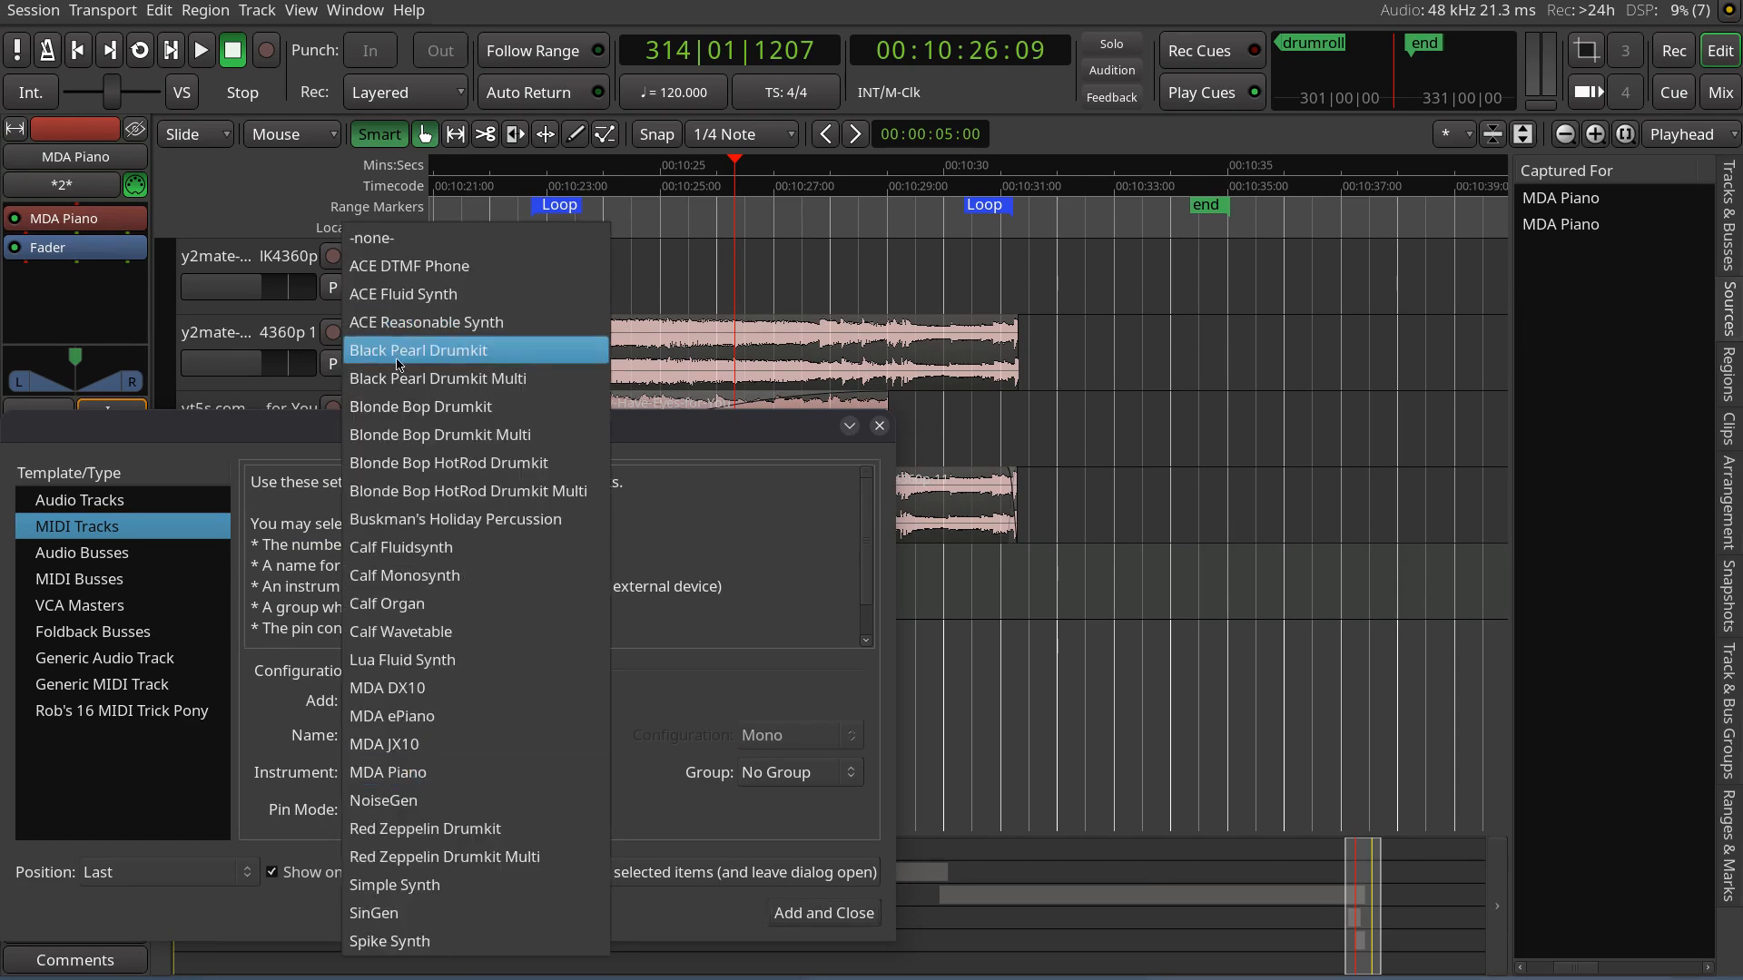
left_click(434, 359)
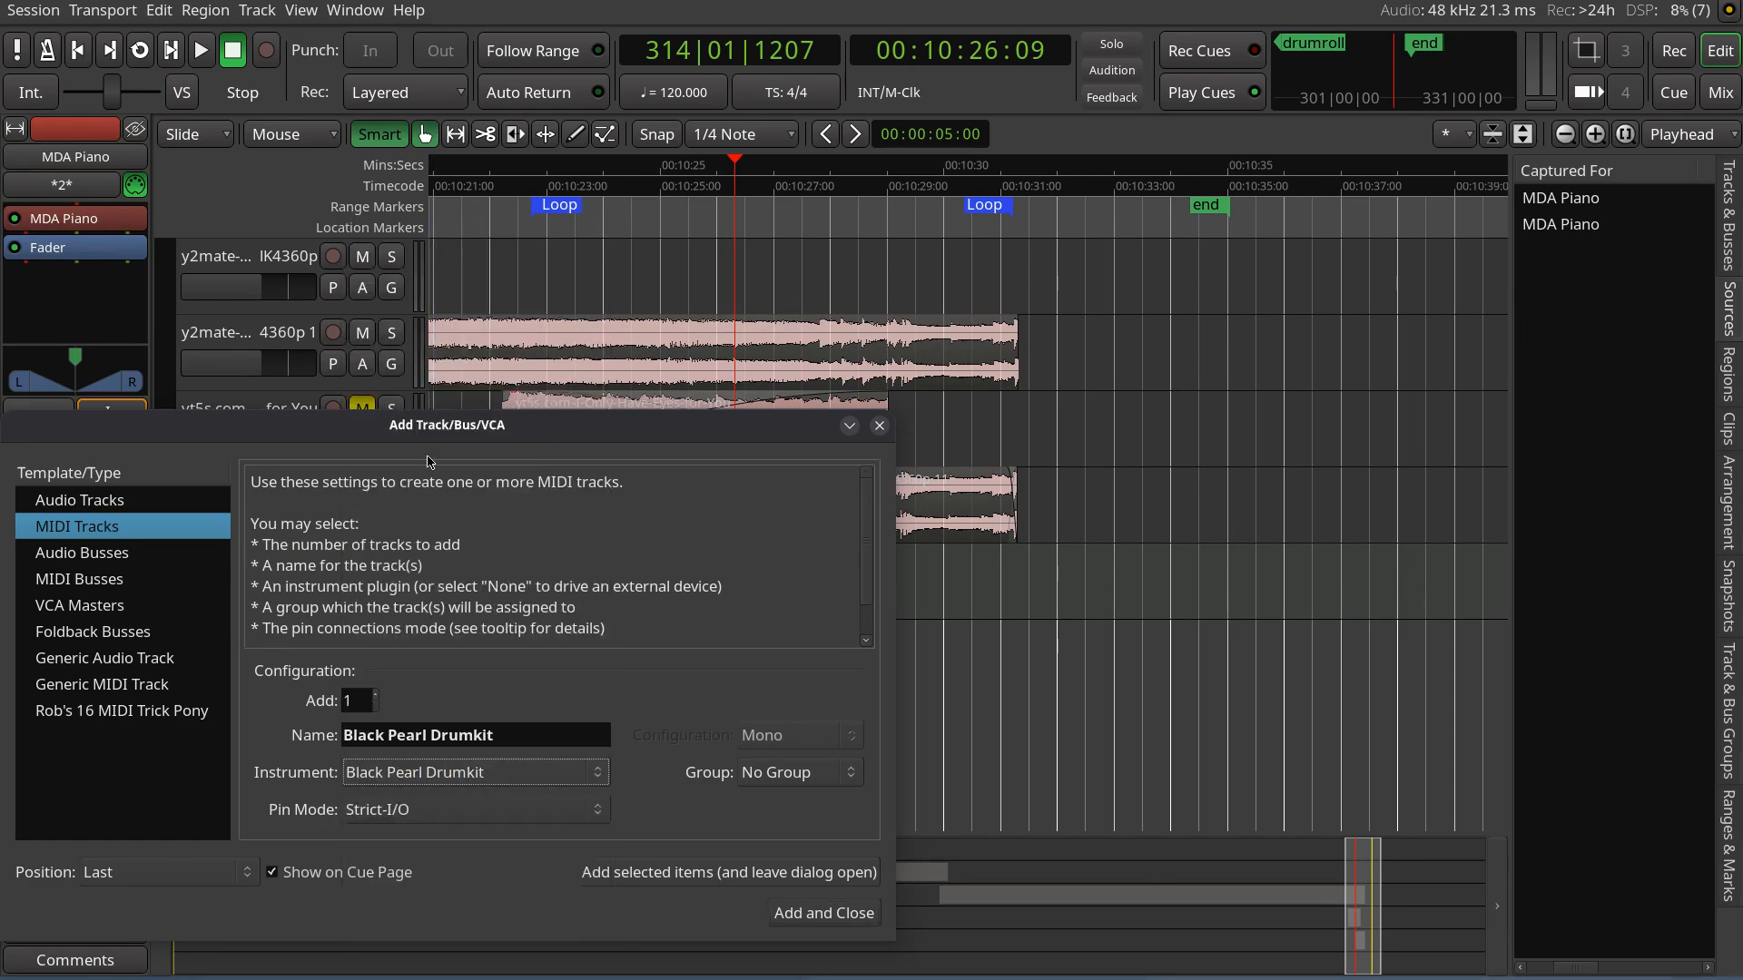
left_click(796, 915)
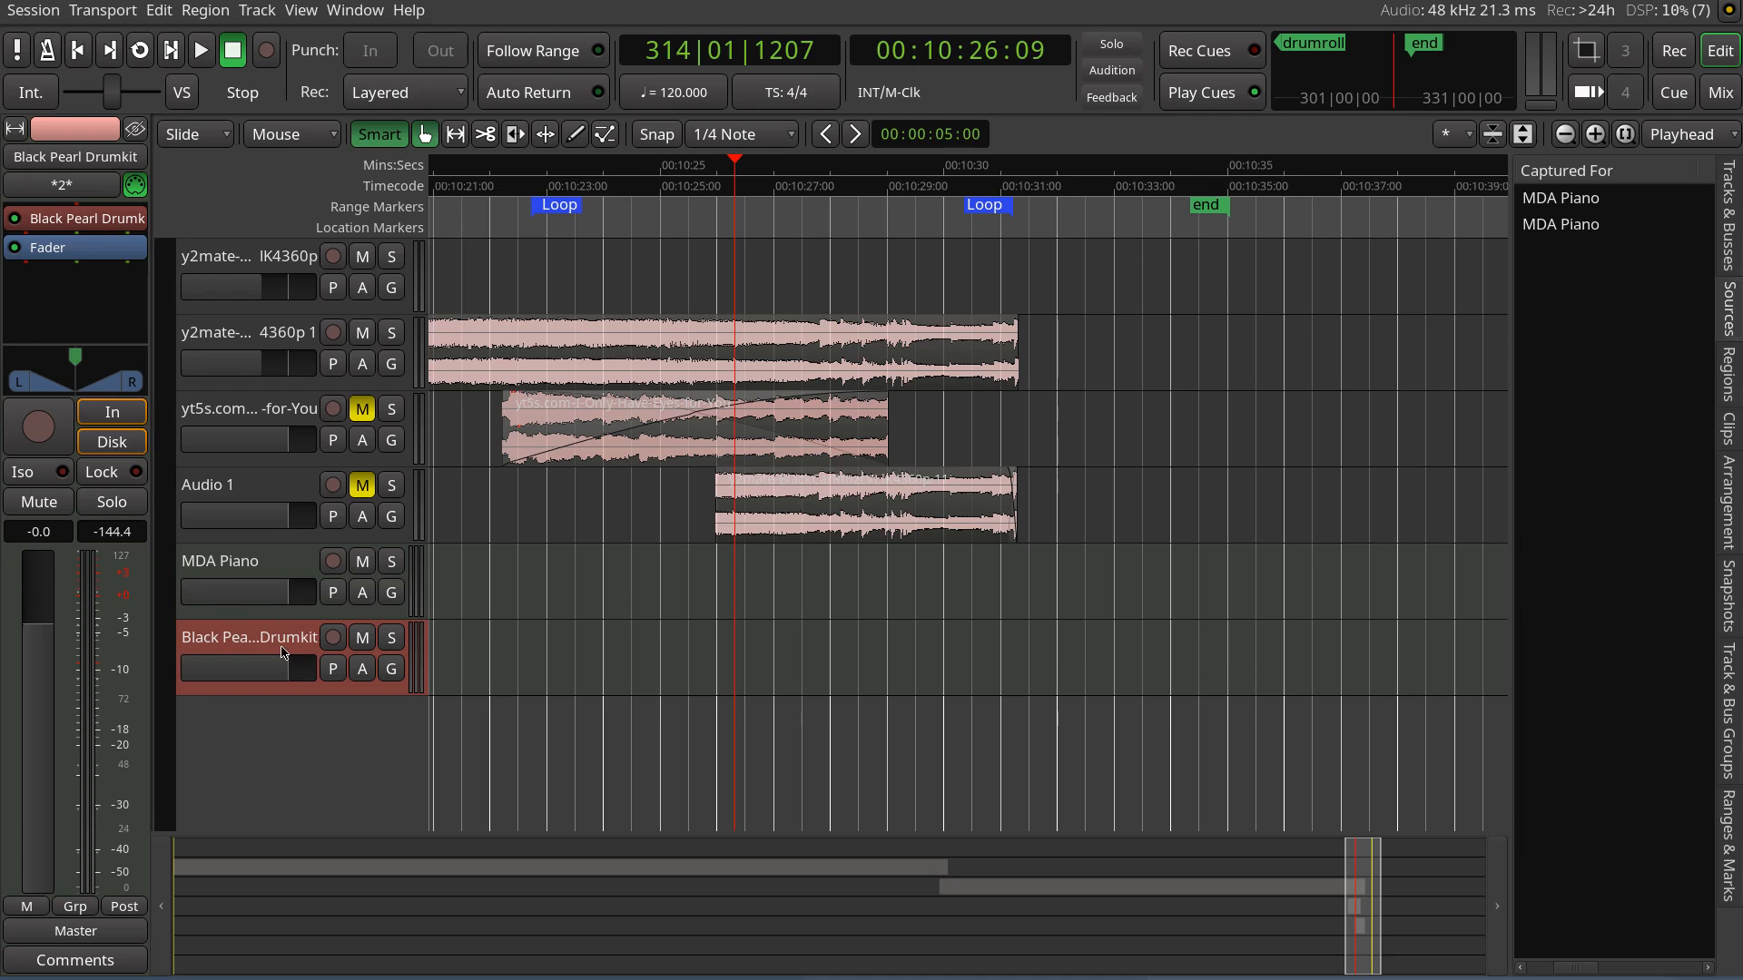
Inspect the MDA Piano track's MIDI input connections to MPK mini Plus MIDI 1 (capture)
left_click(287, 567)
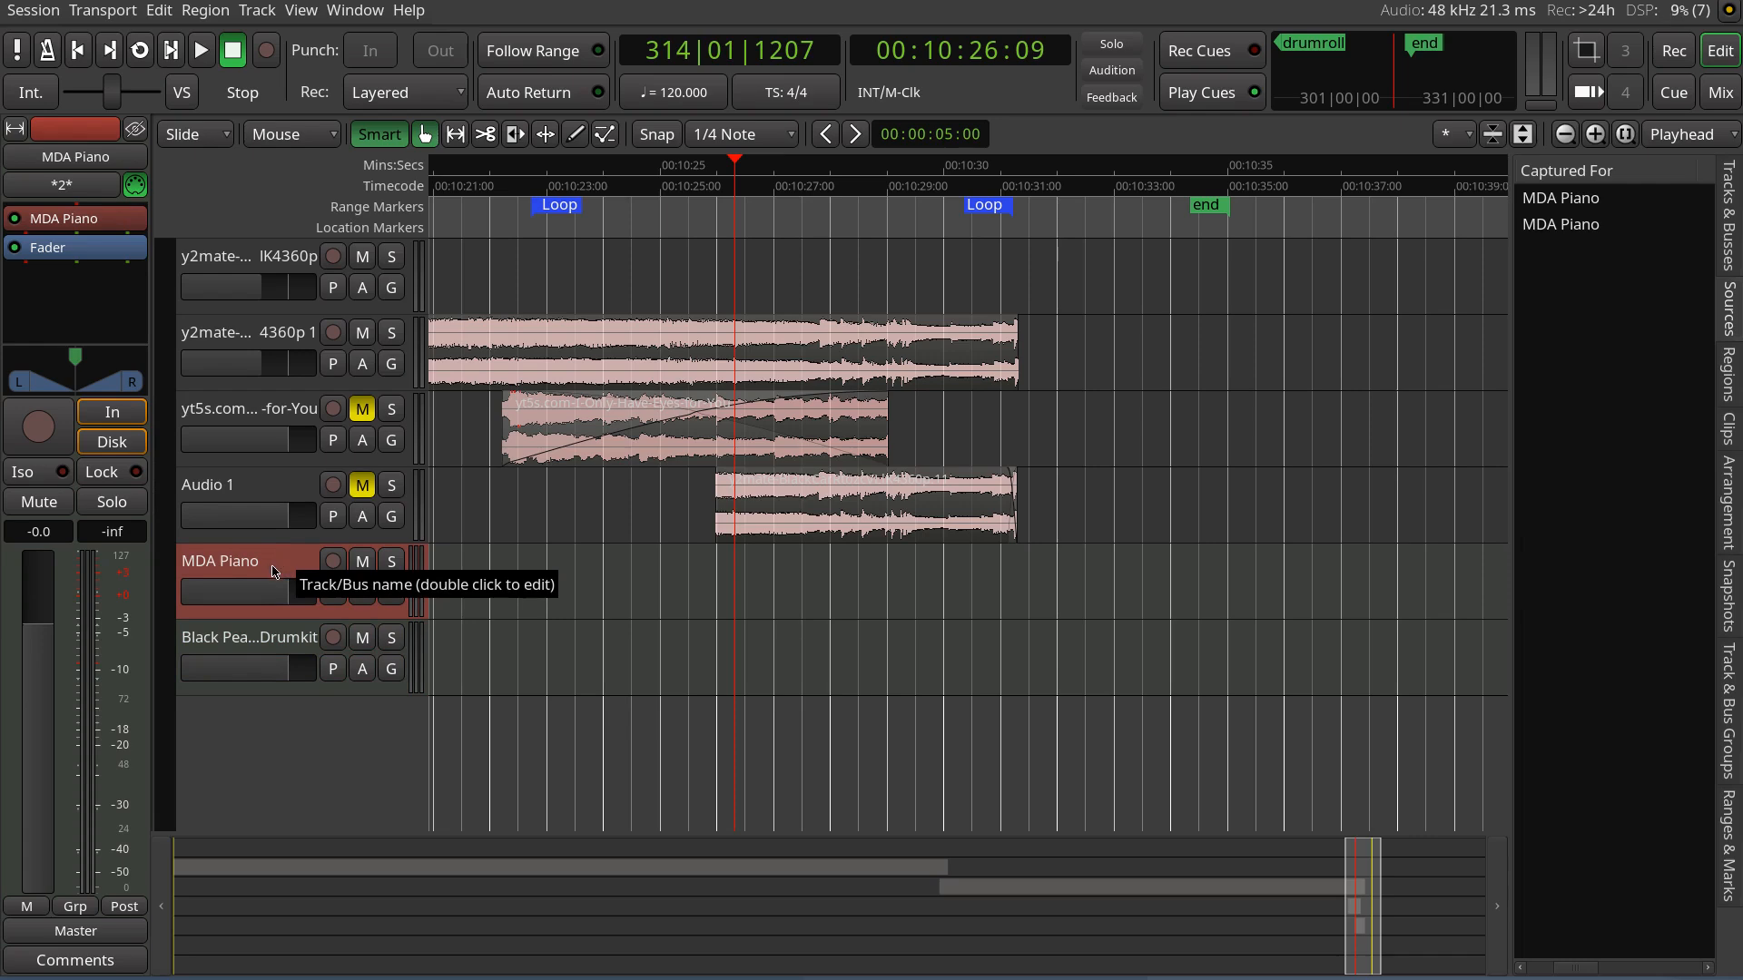
right_click(277, 567)
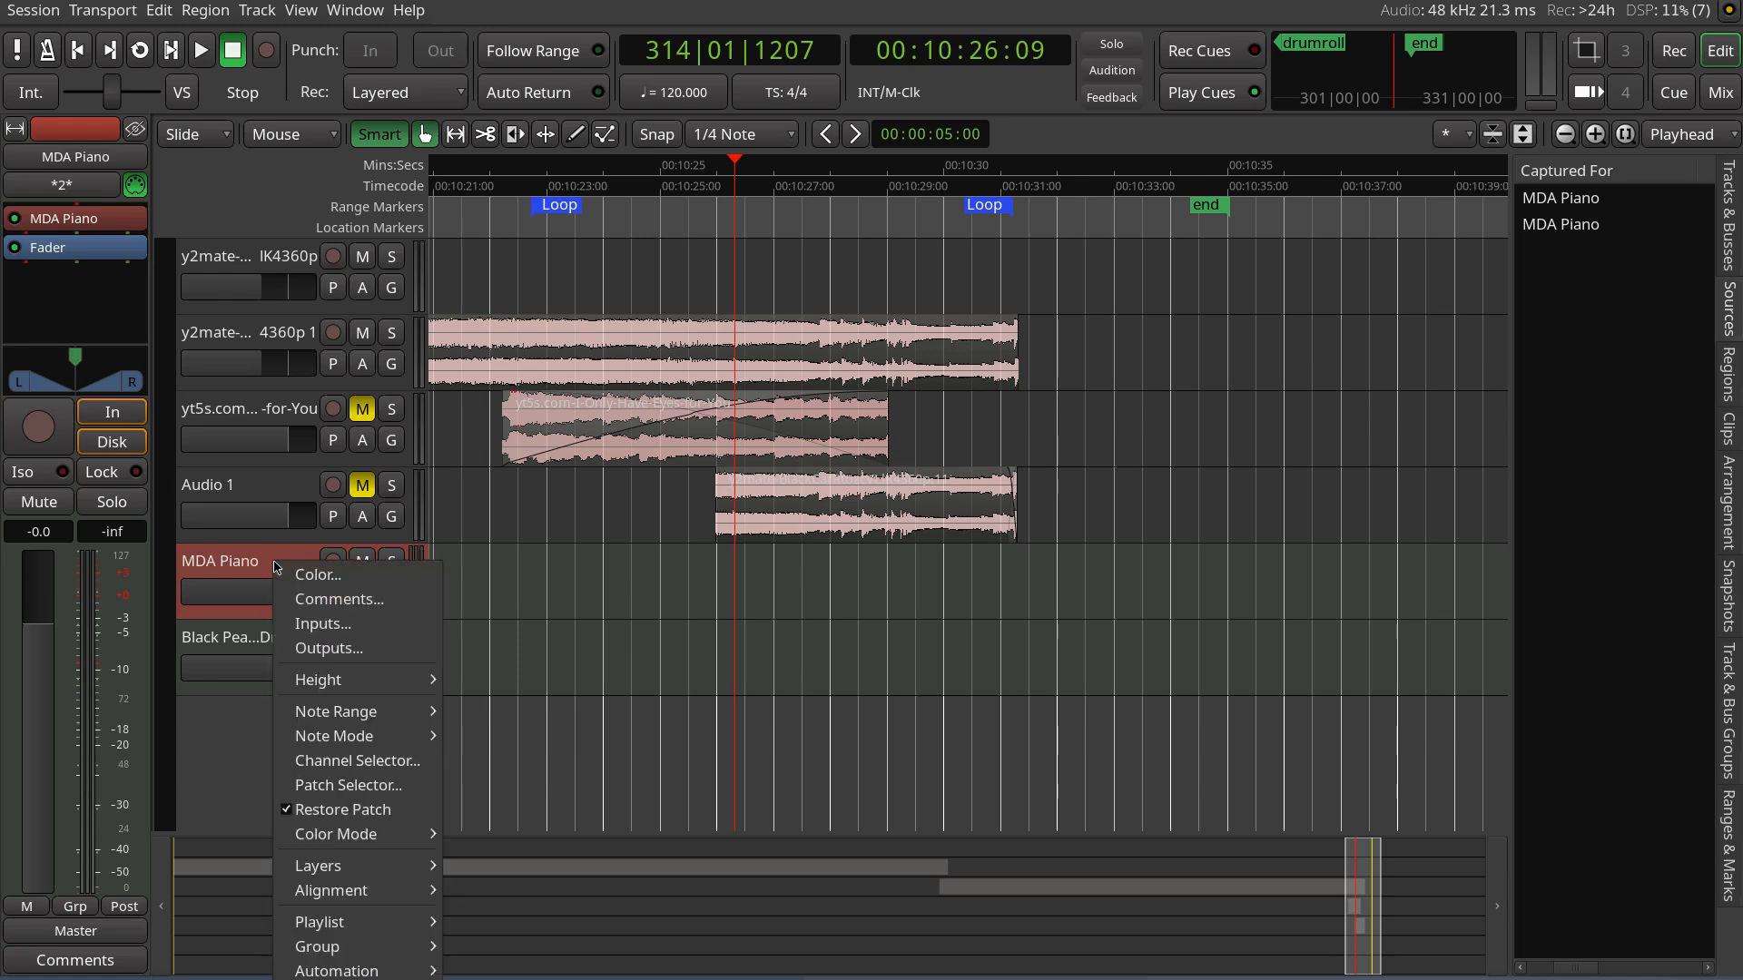
left_click(345, 624)
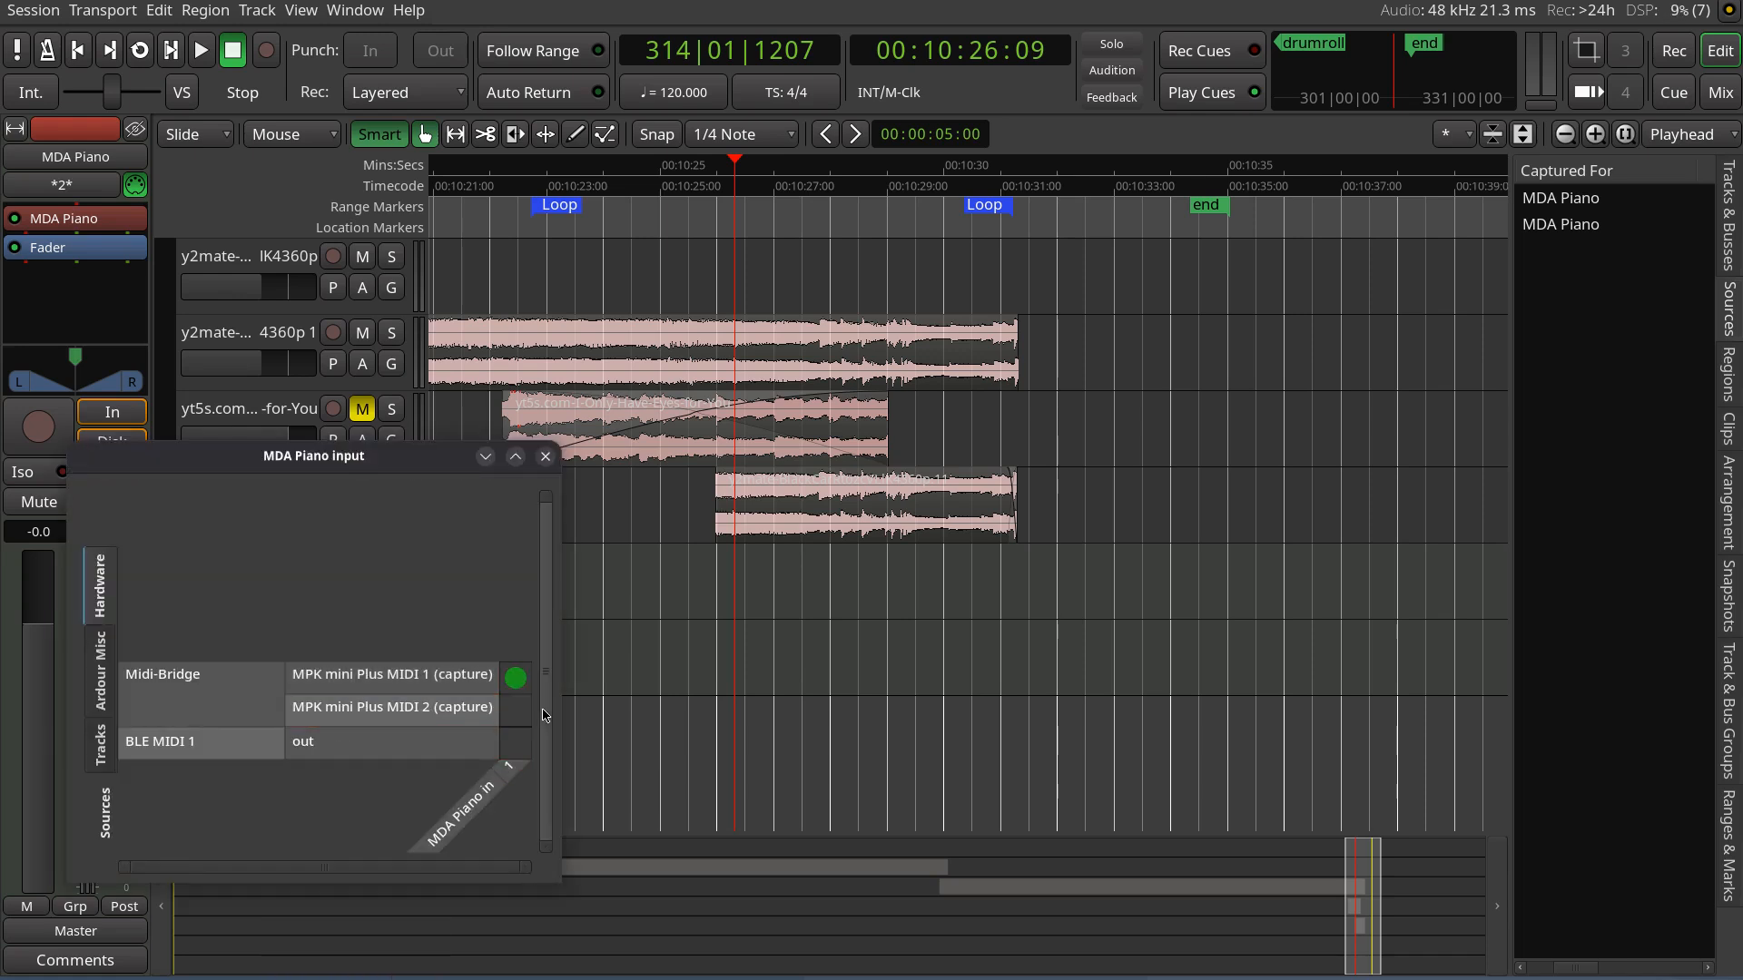
left_click(514, 678)
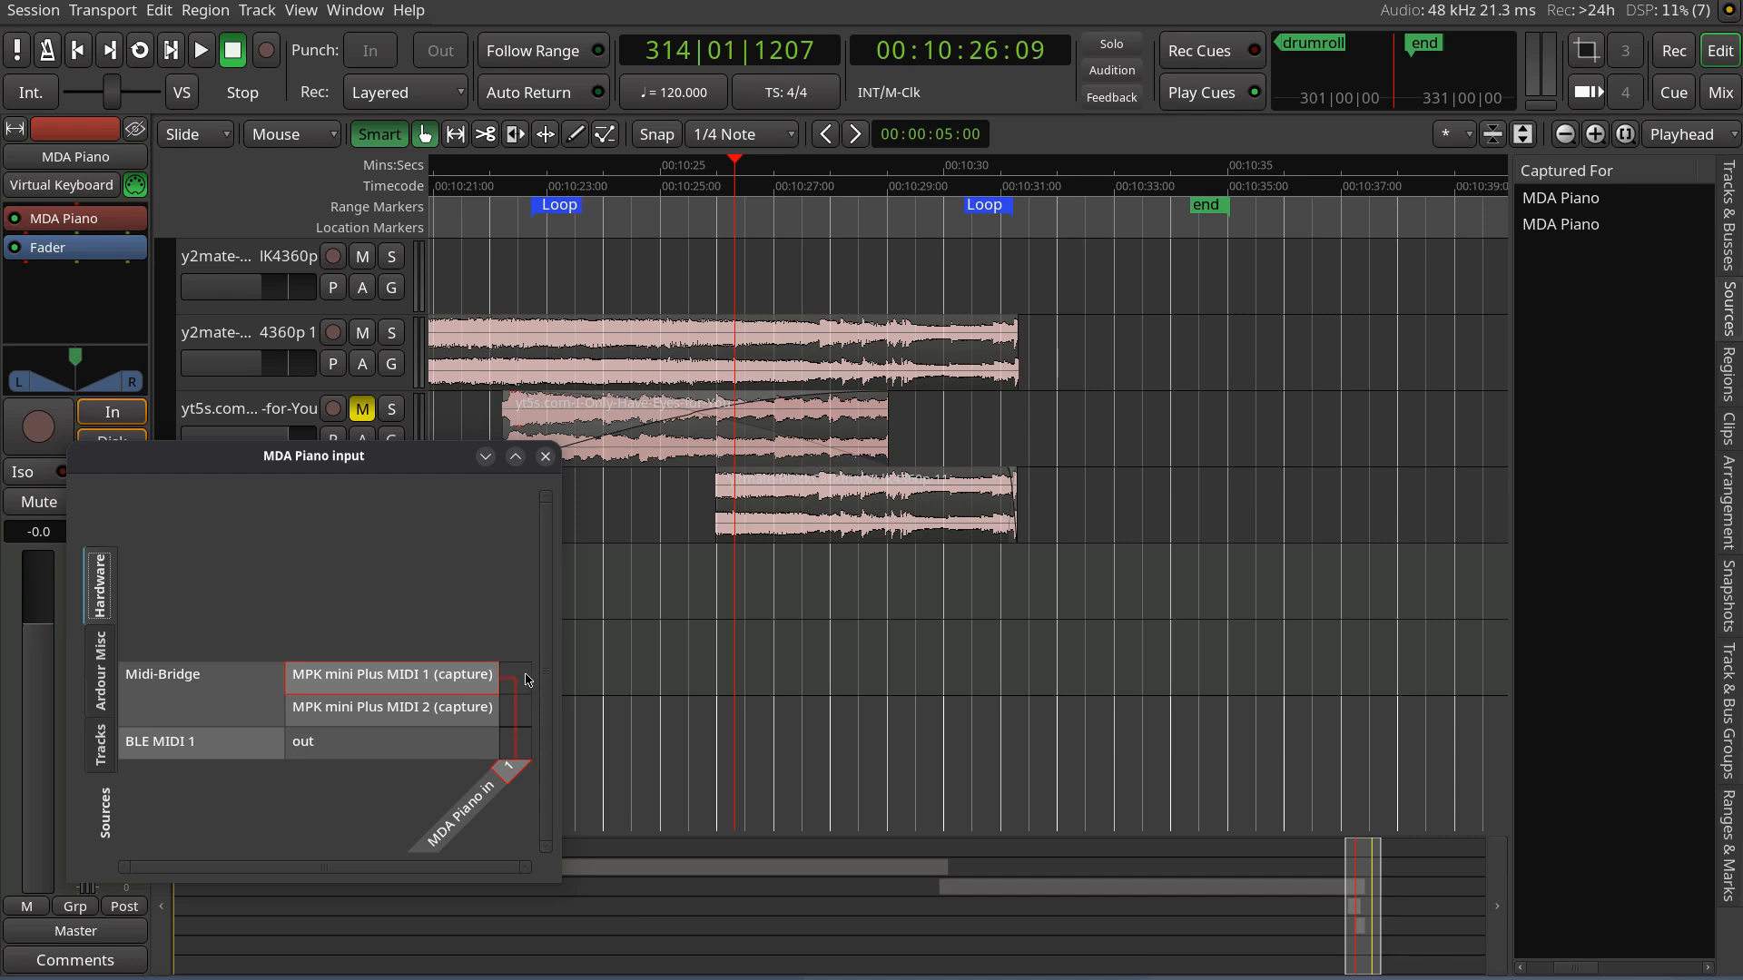
left_click(523, 687)
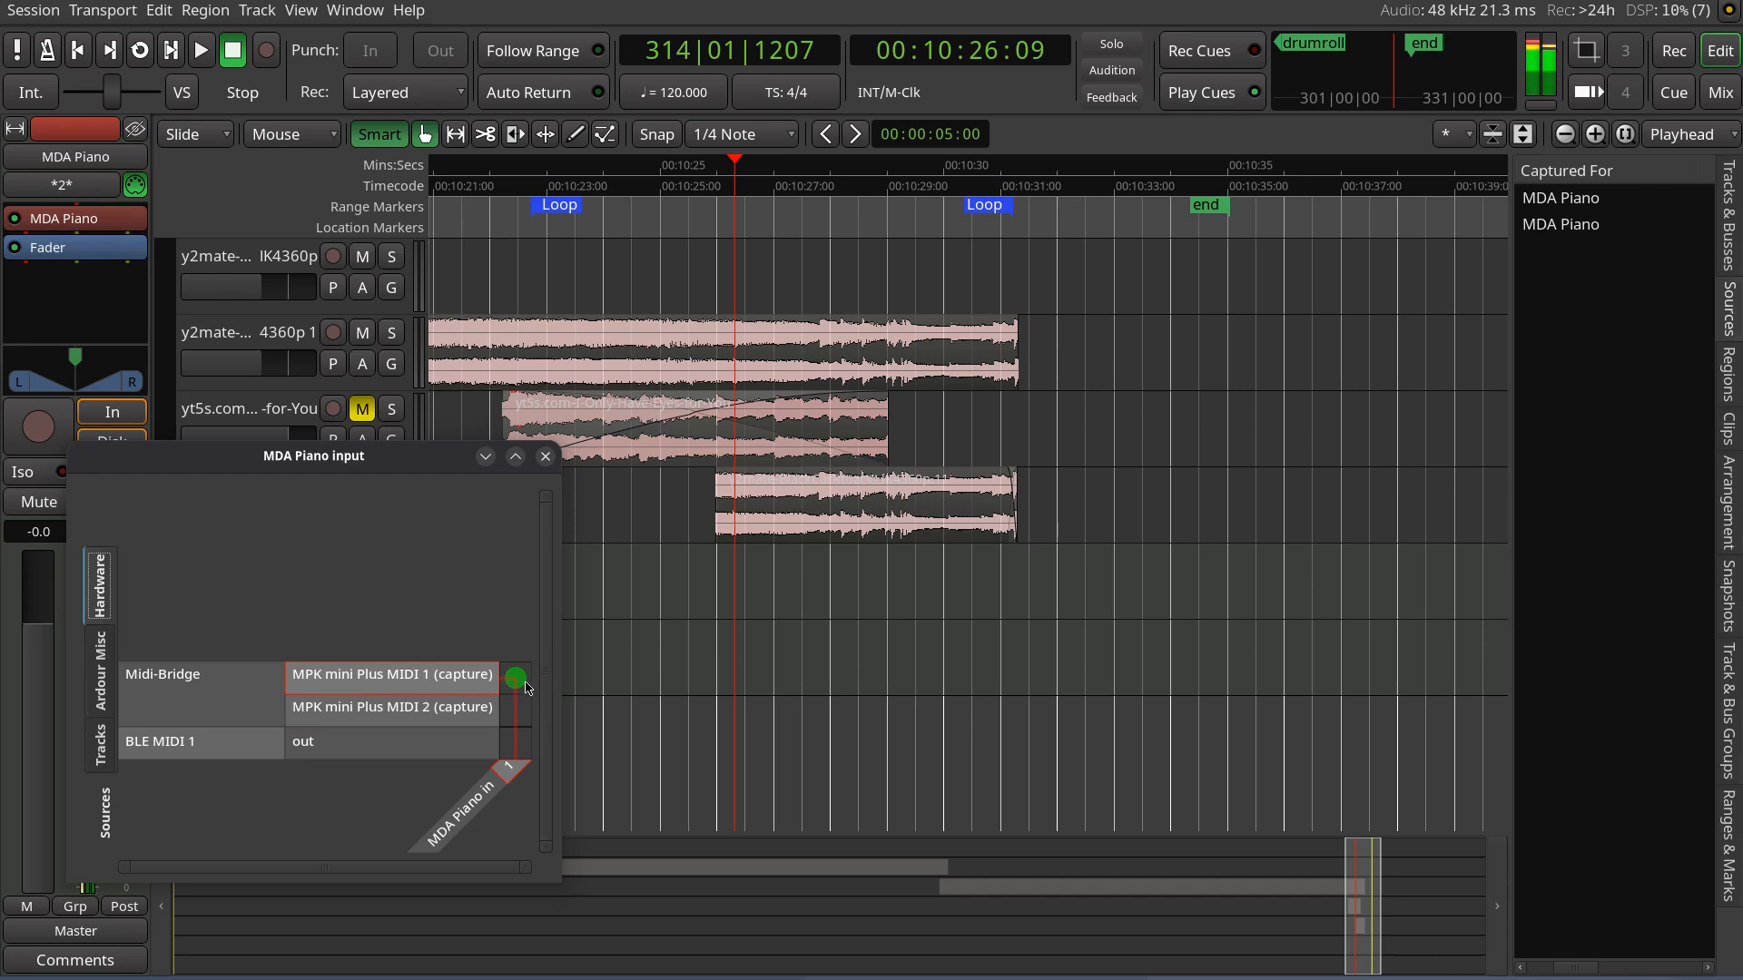
left_click(546, 458)
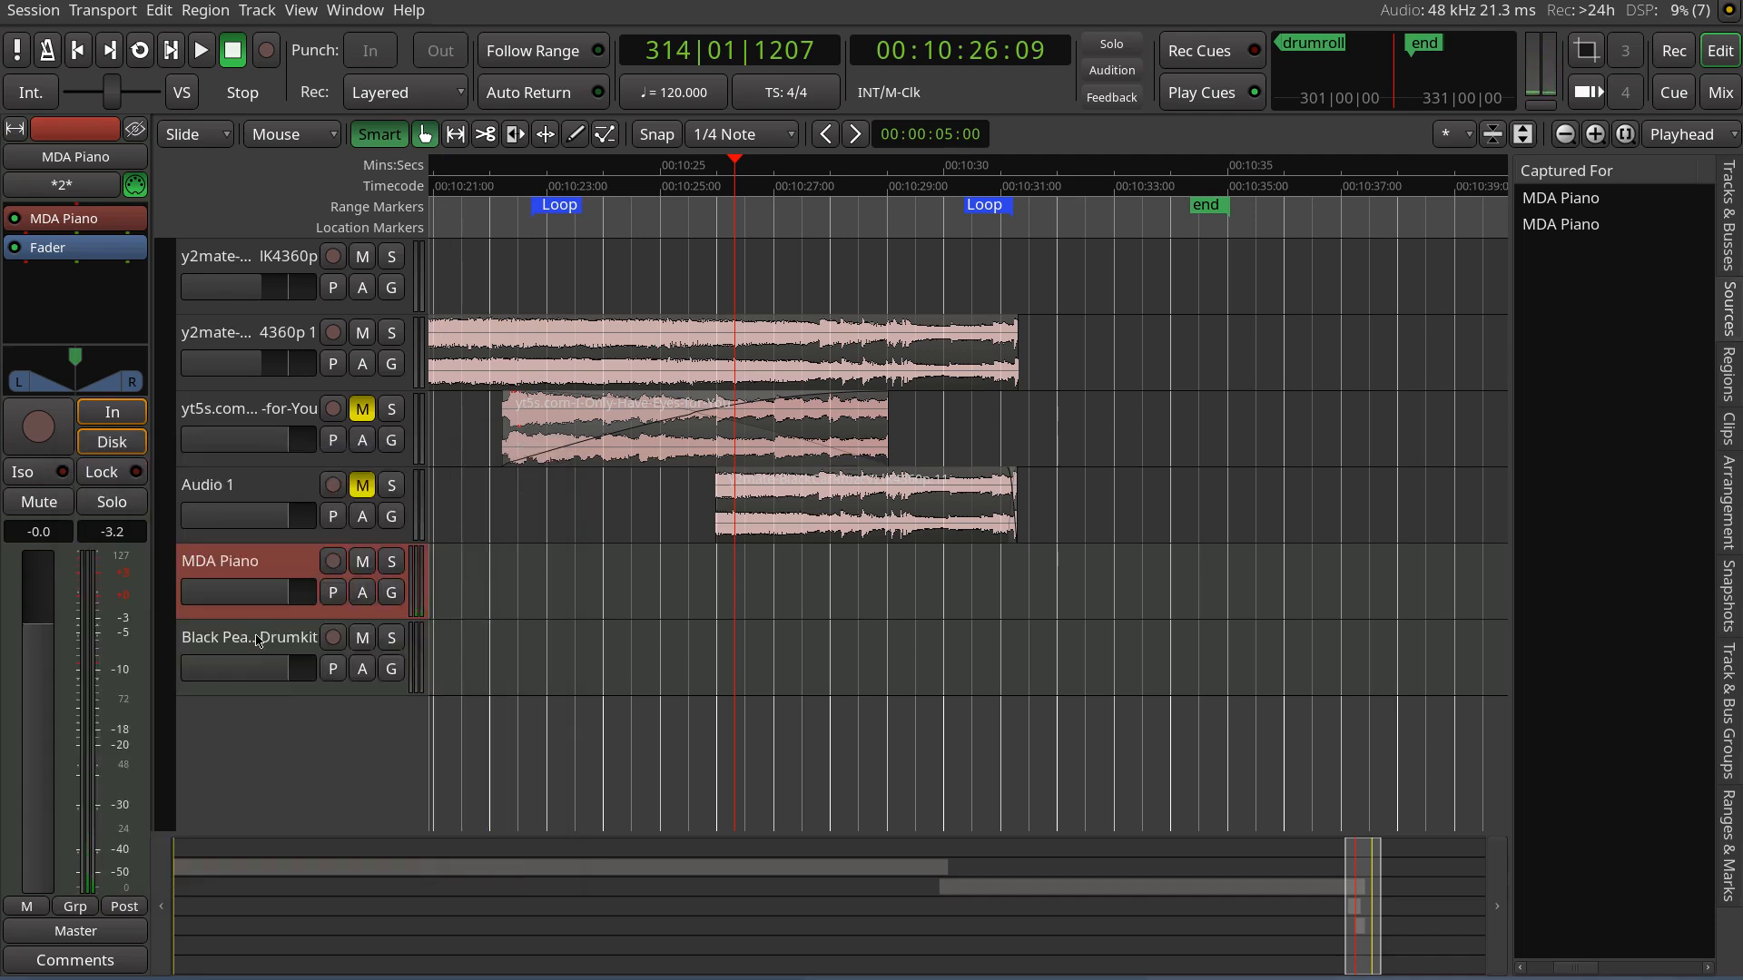
right_click(259, 558)
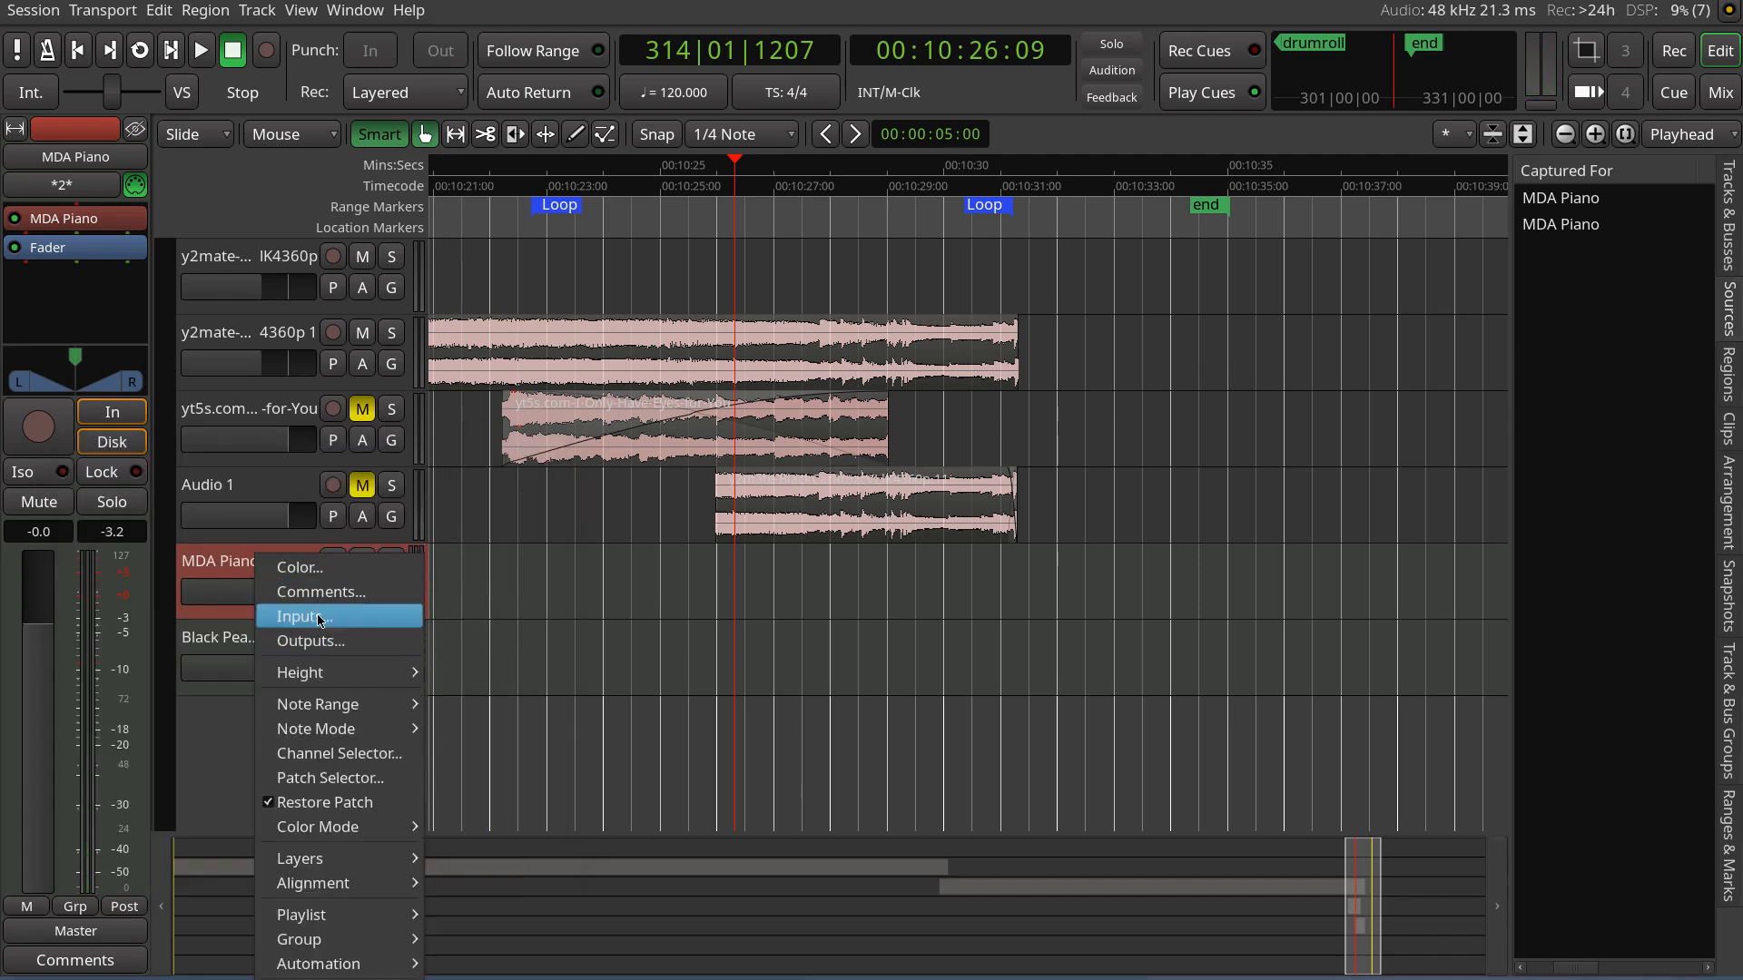
left_click(299, 615)
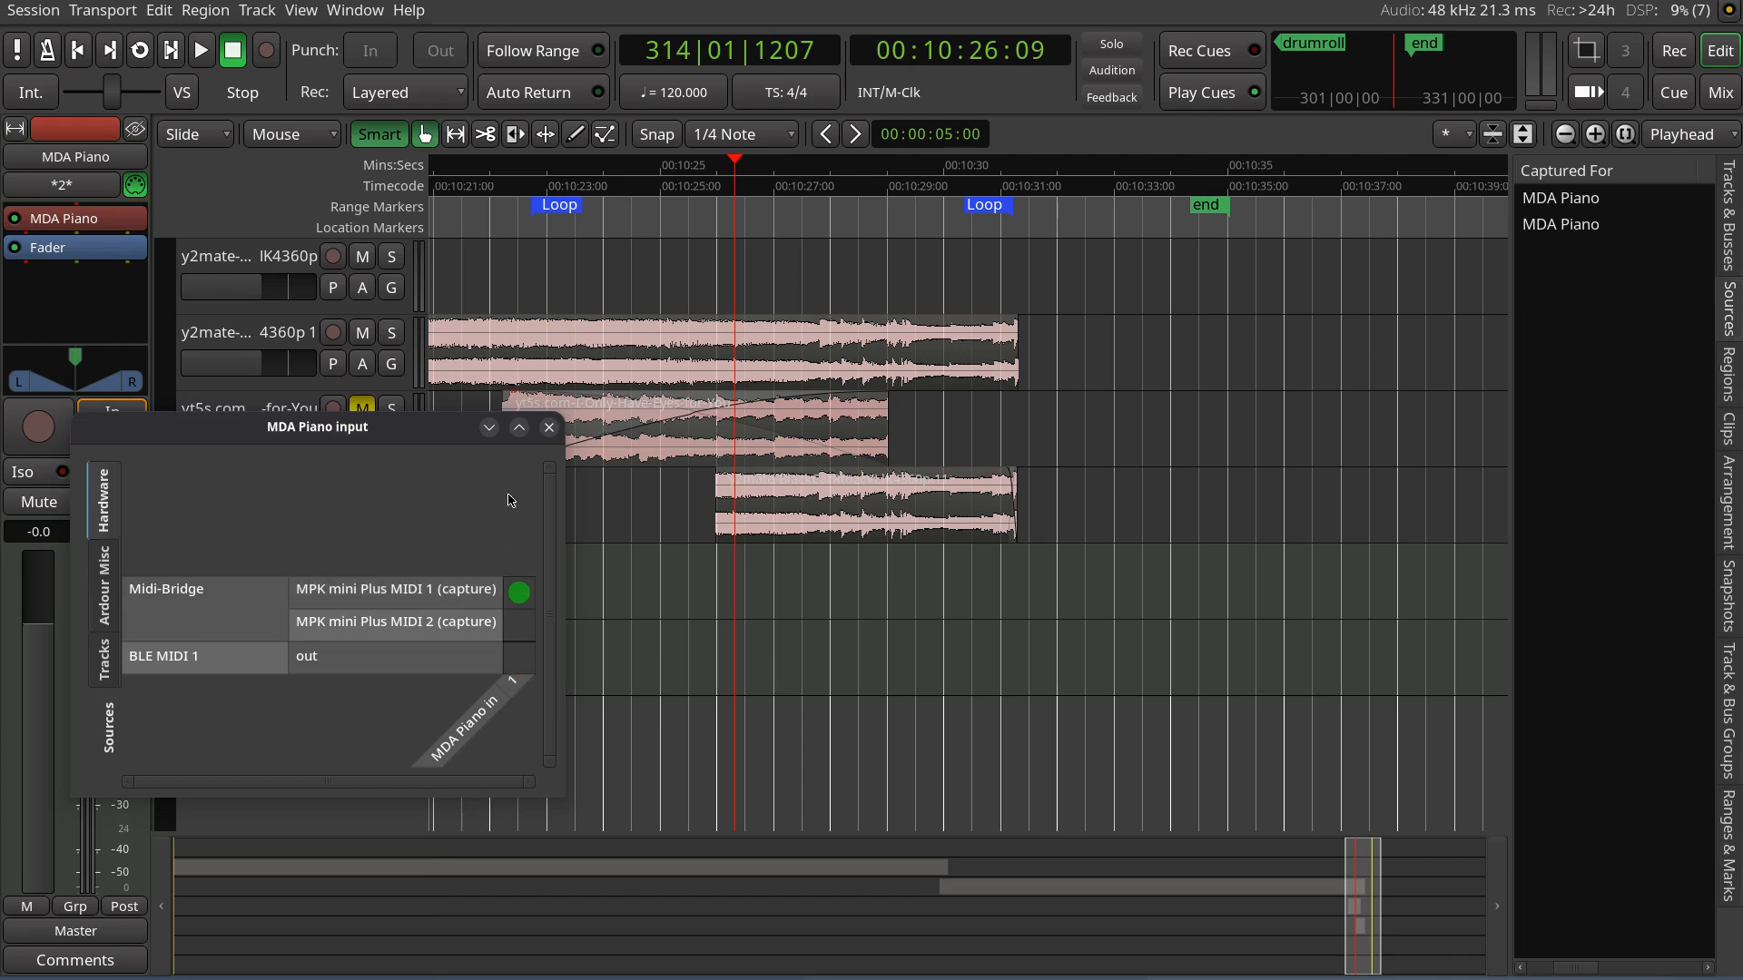
left_click(549, 427)
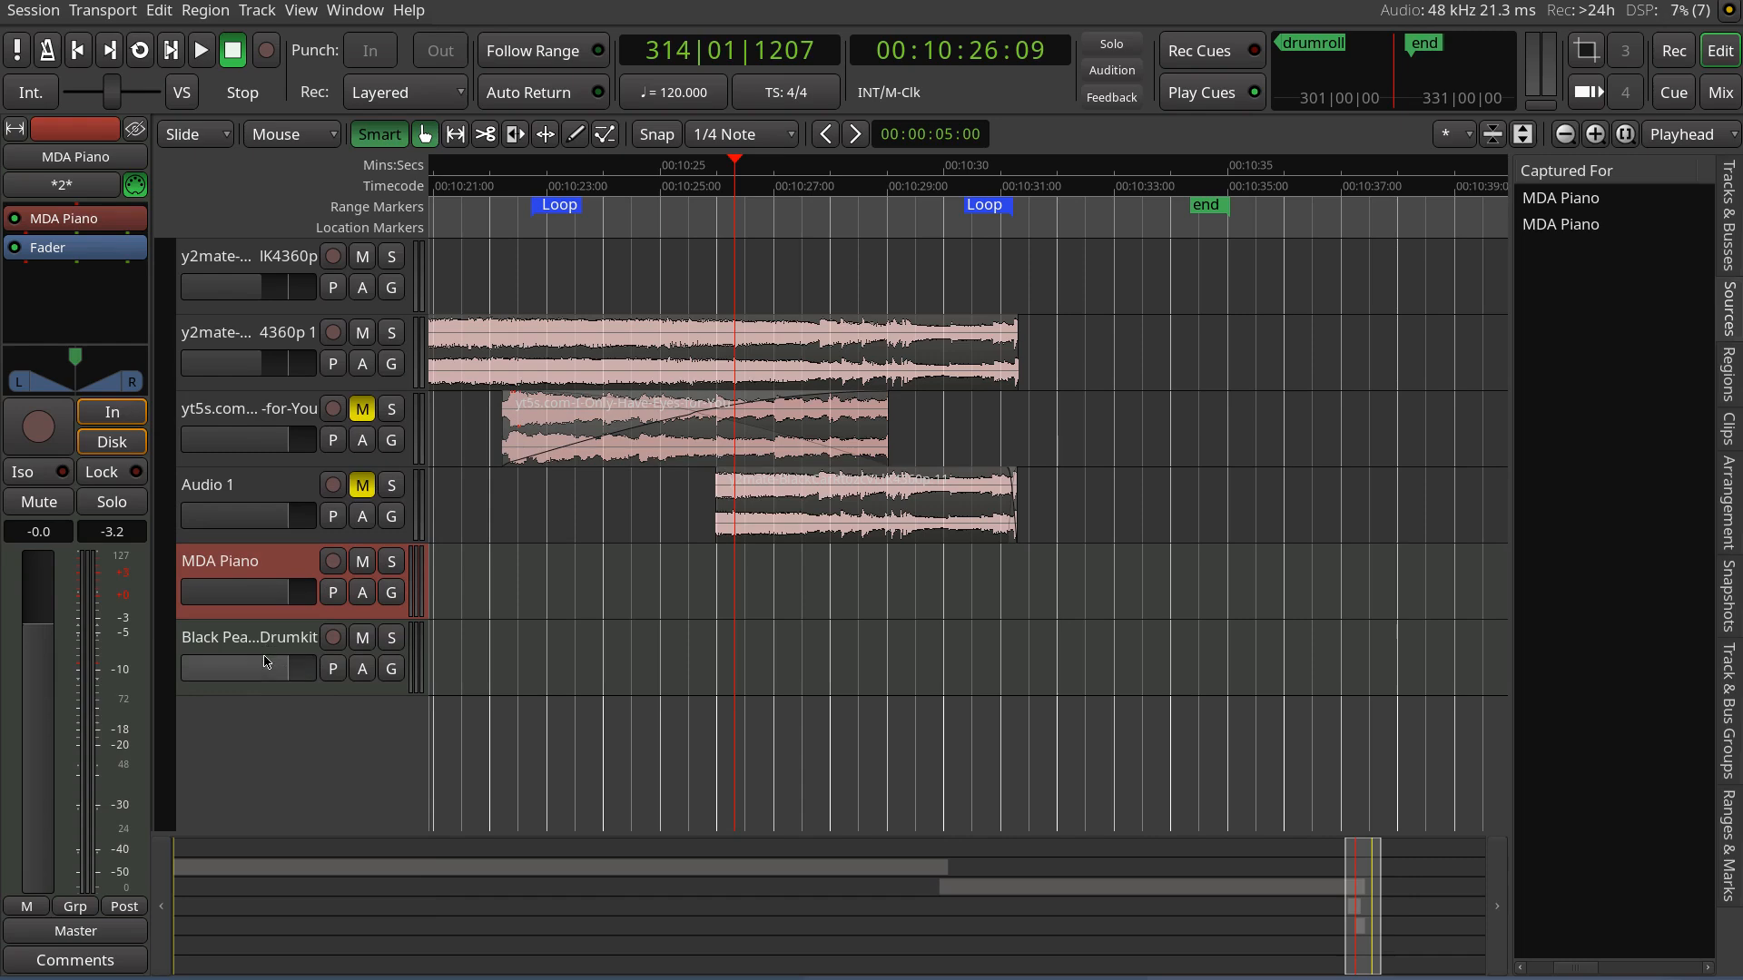
Set the MDA Piano track's inbound MIDI to record only selected channels, with only channel 1 selected
left_click(245, 643)
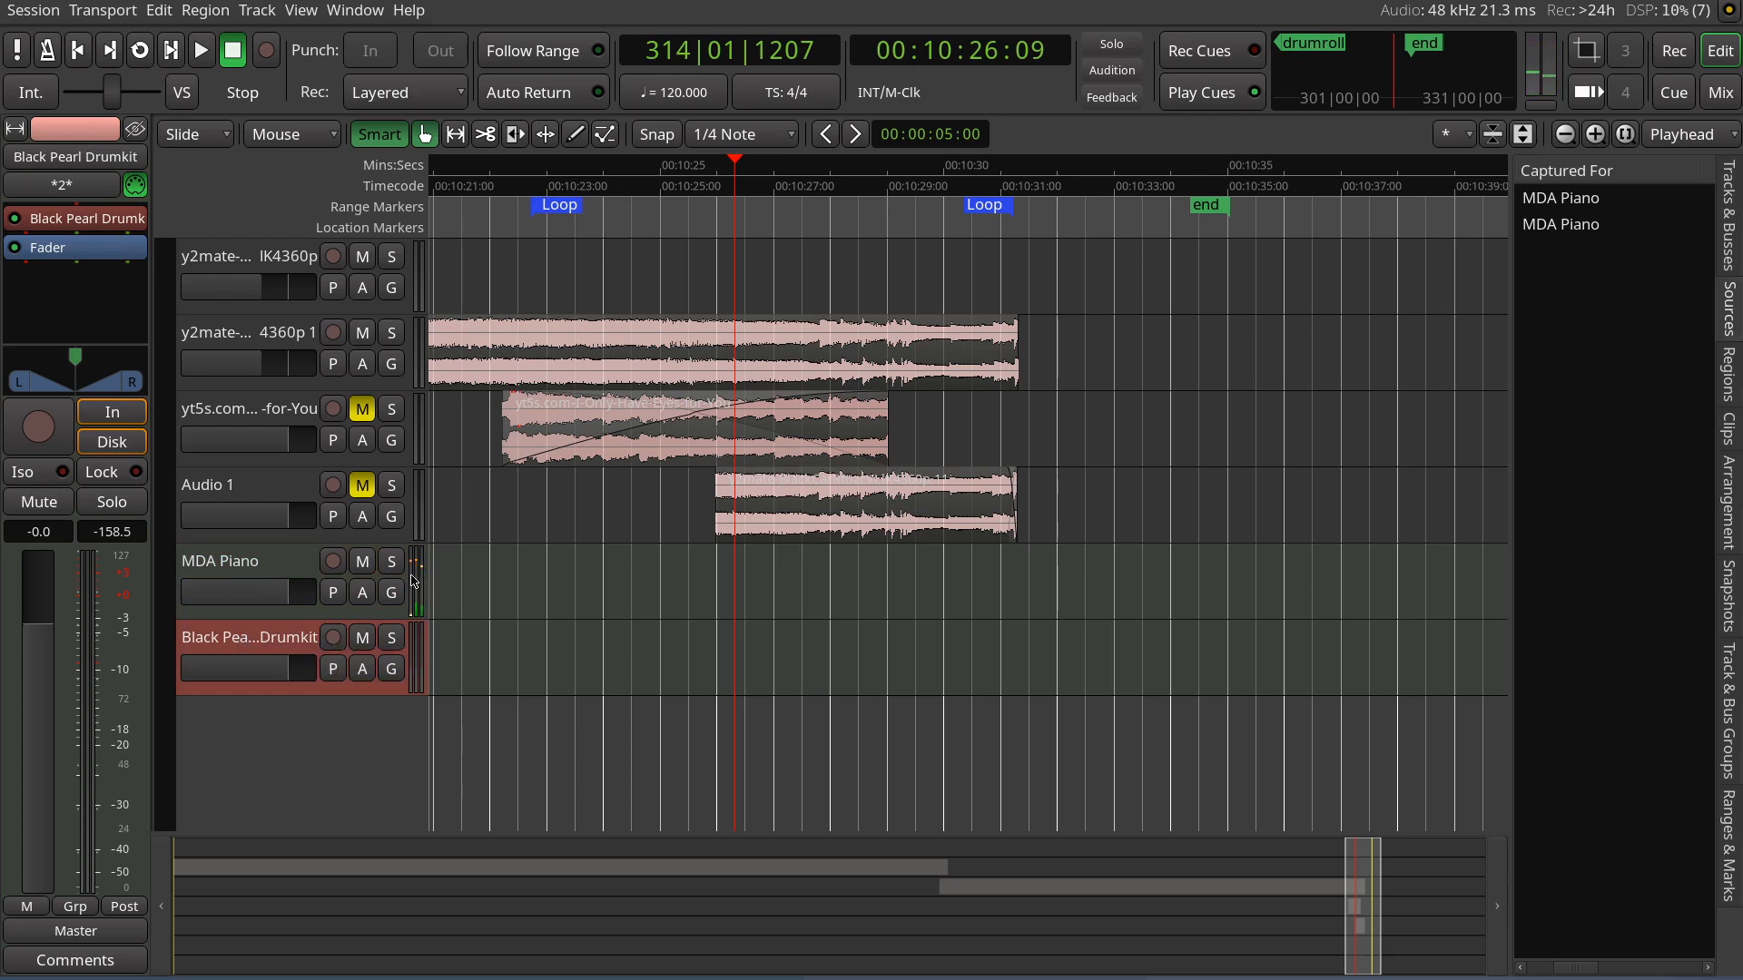
left_click(262, 564)
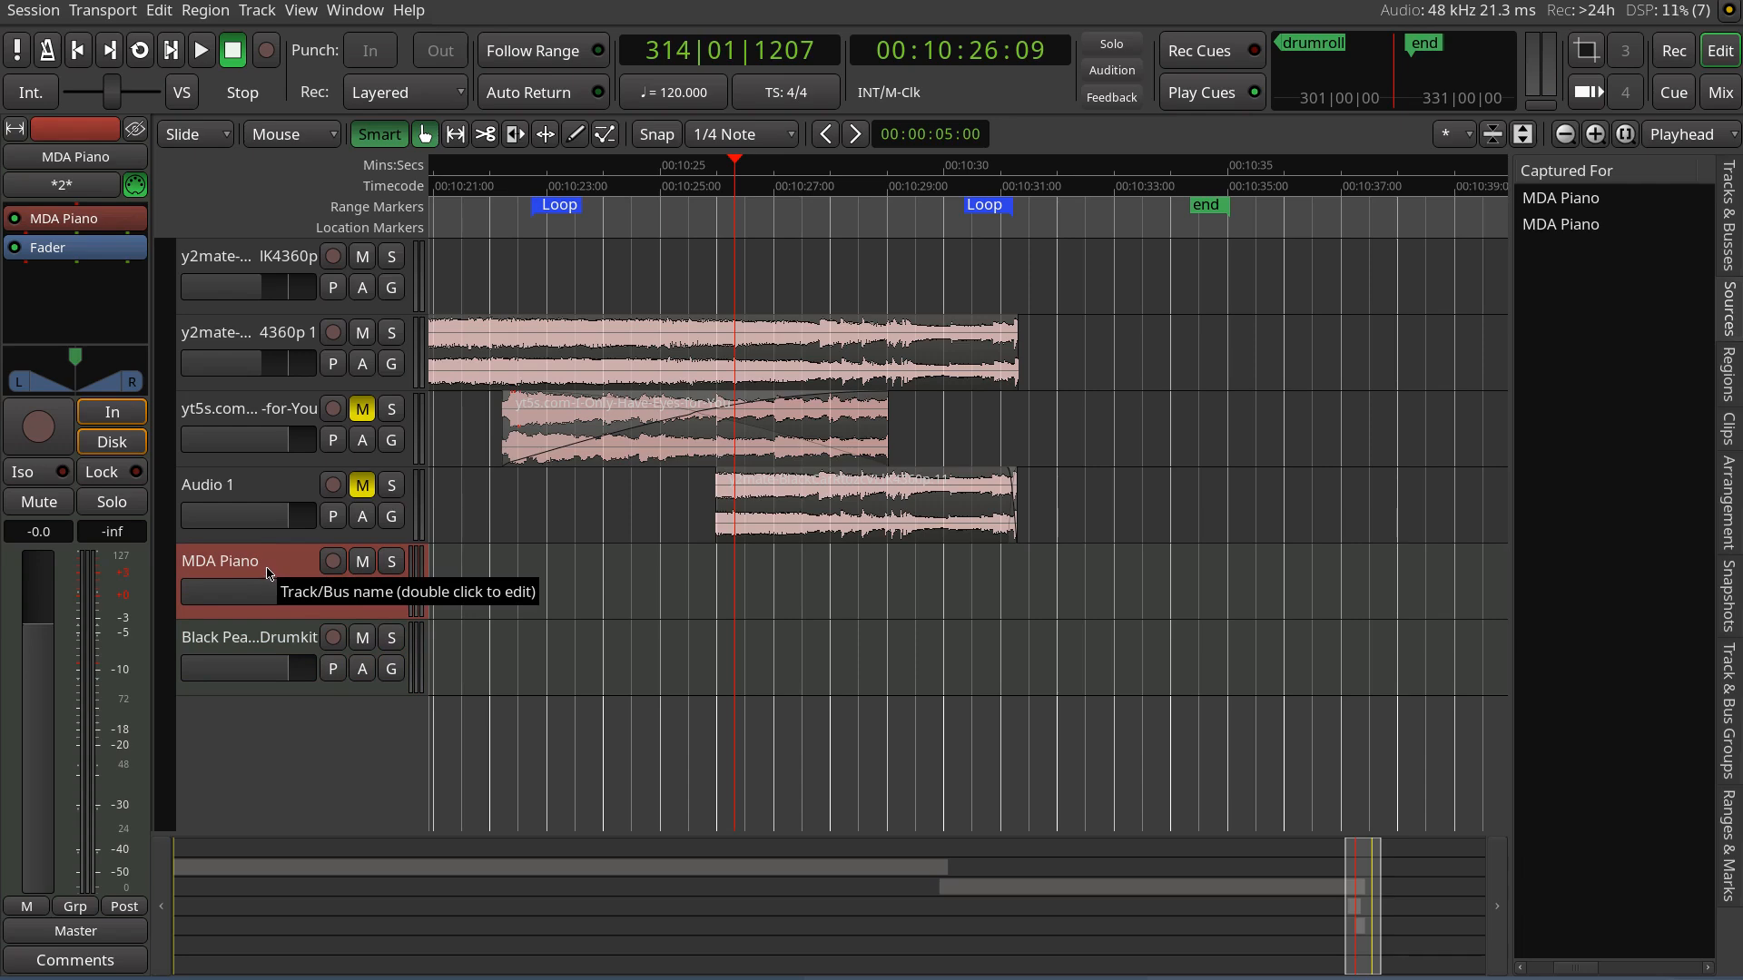
right_click(269, 573)
left_click(335, 770)
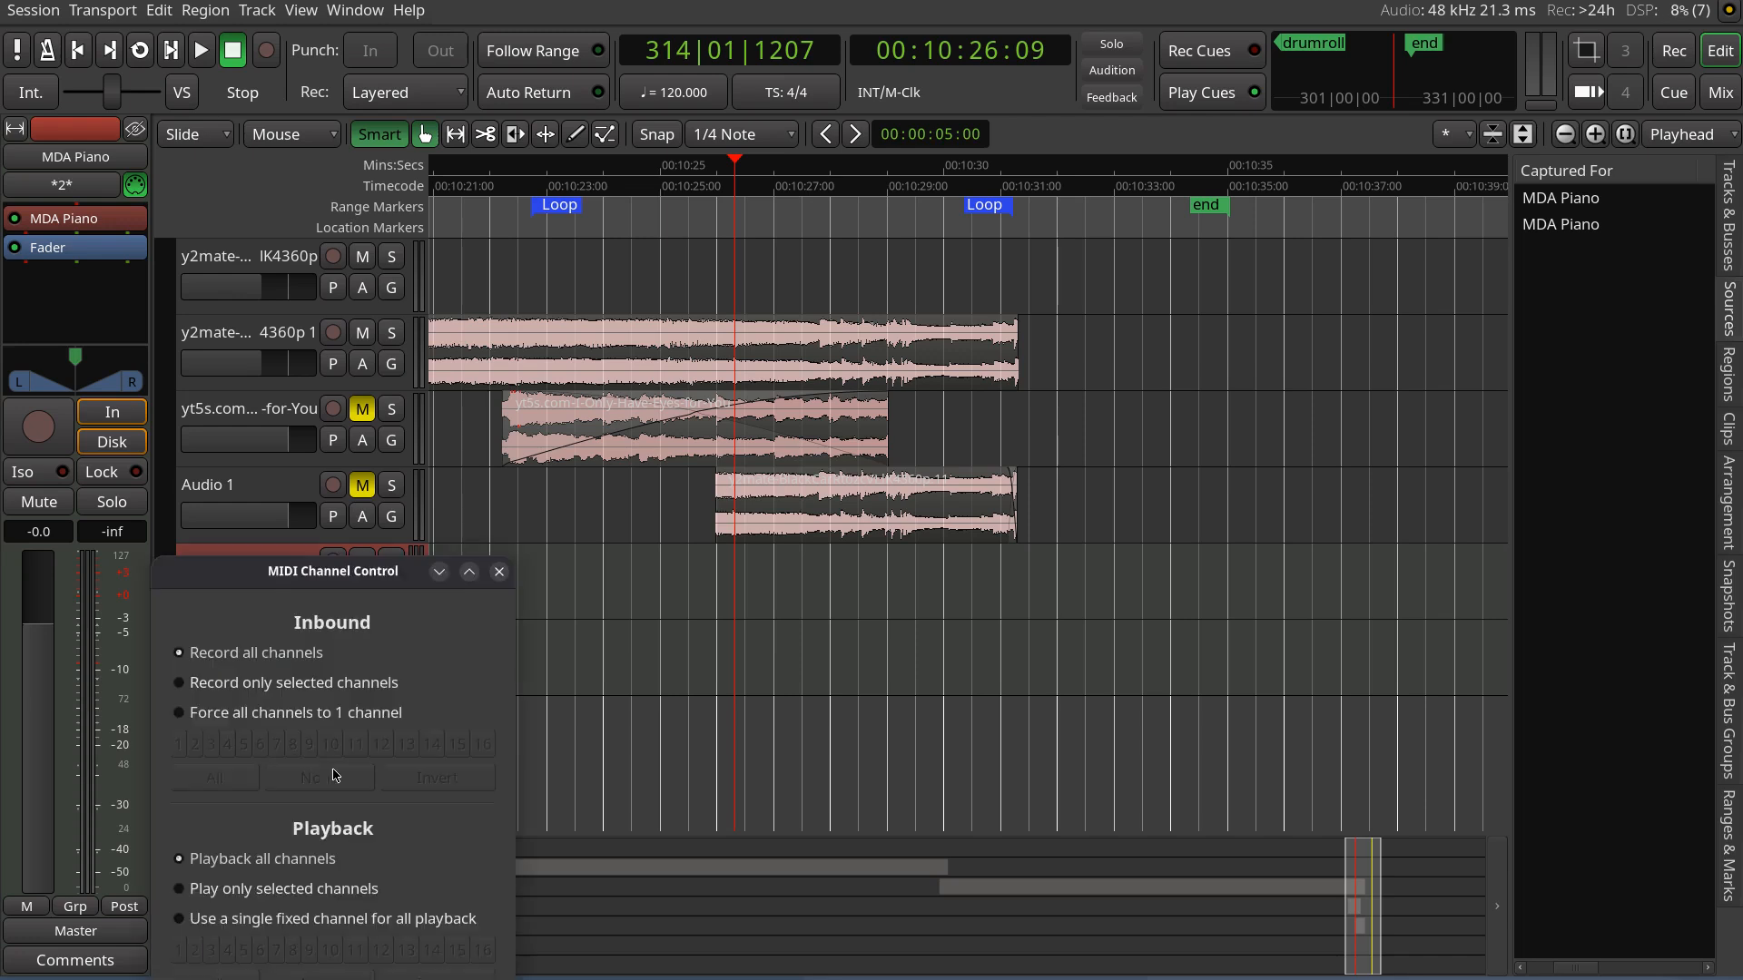
left_click(225, 715)
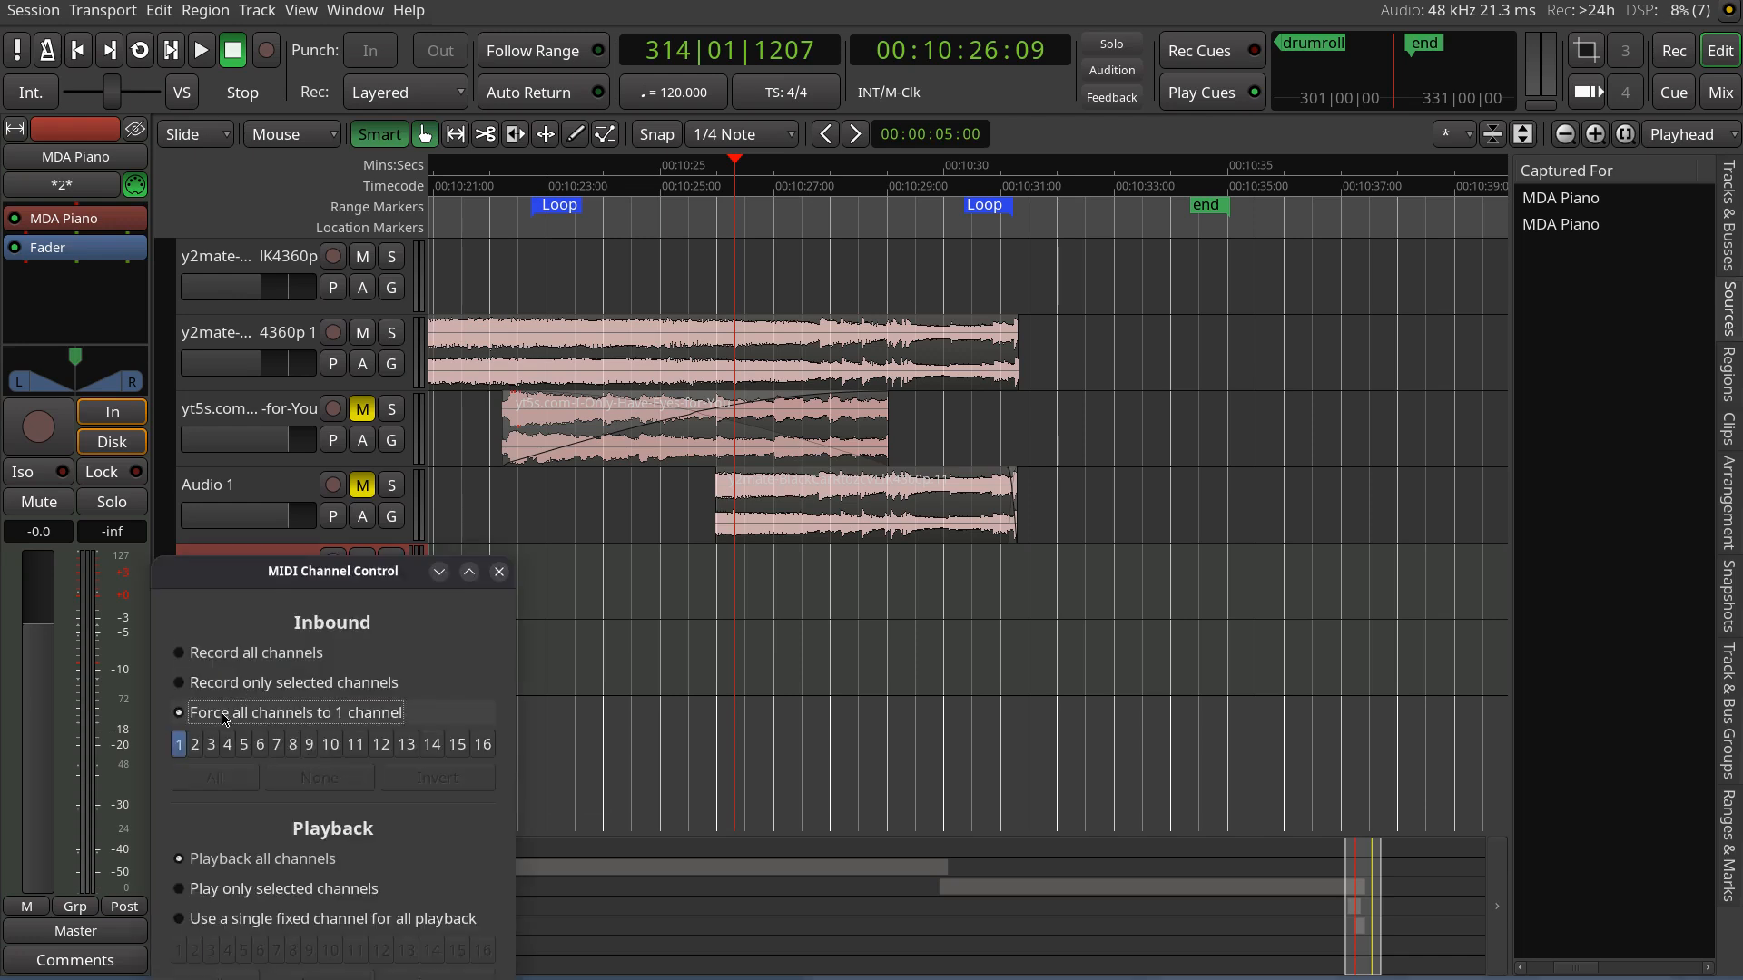
left_click(214, 687)
left_click(186, 745)
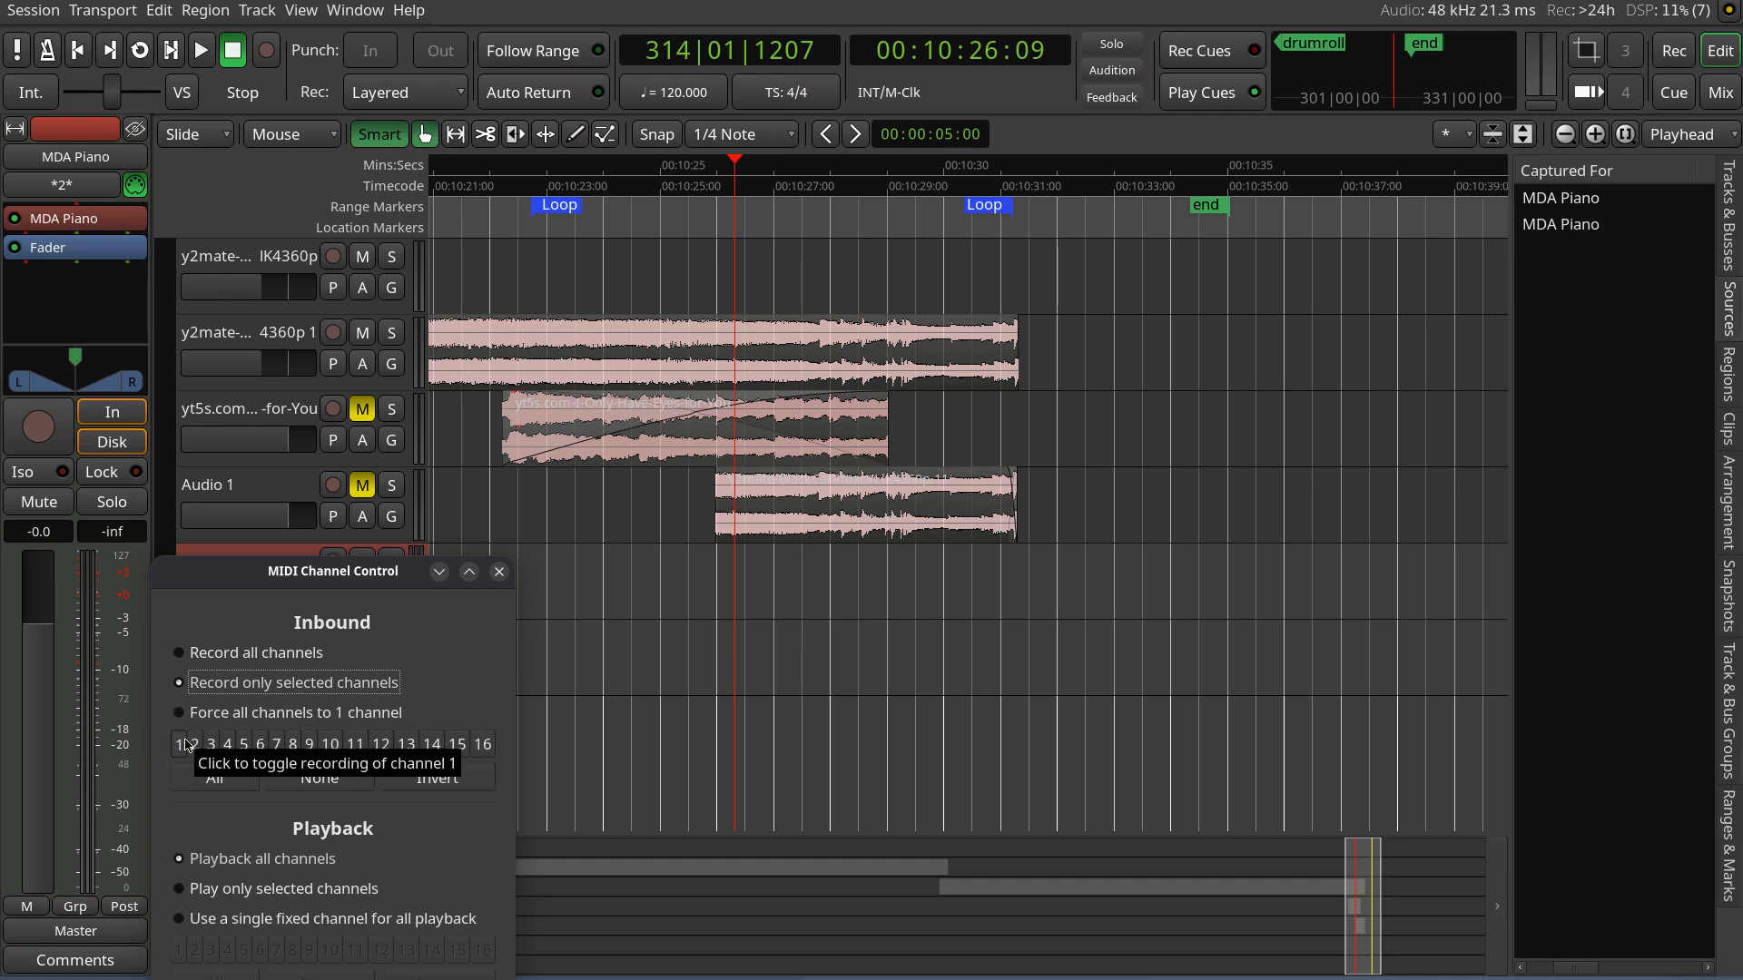
left_click(186, 745)
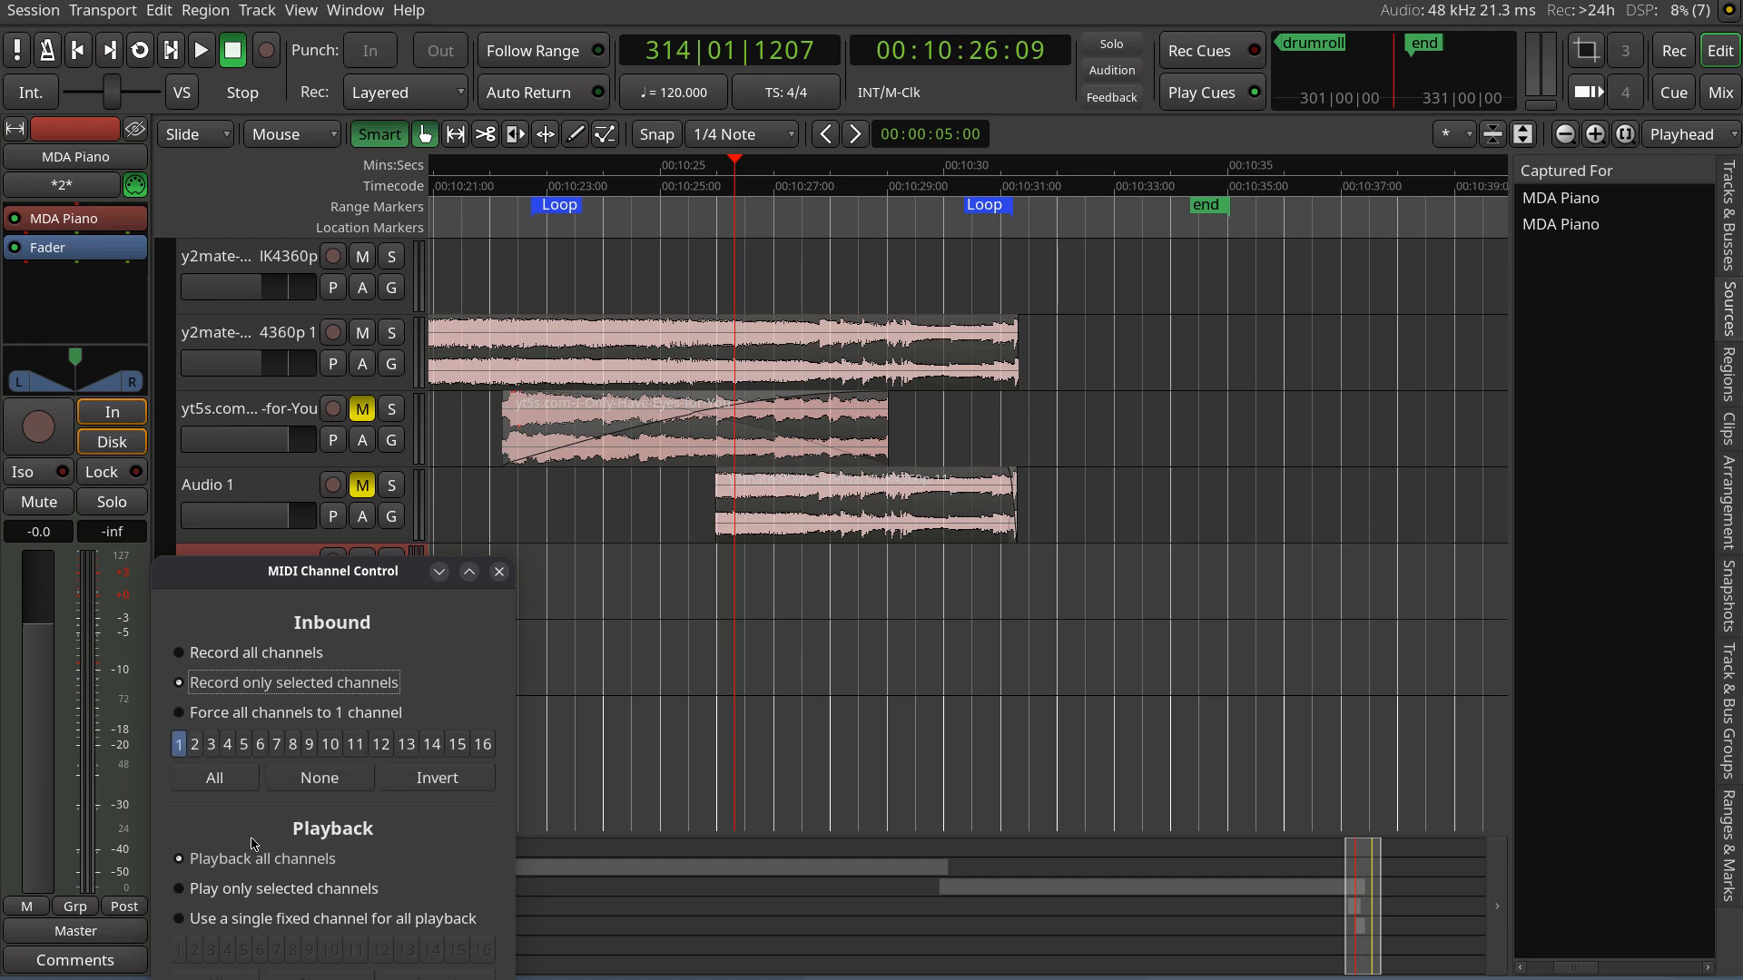
left_click(498, 571)
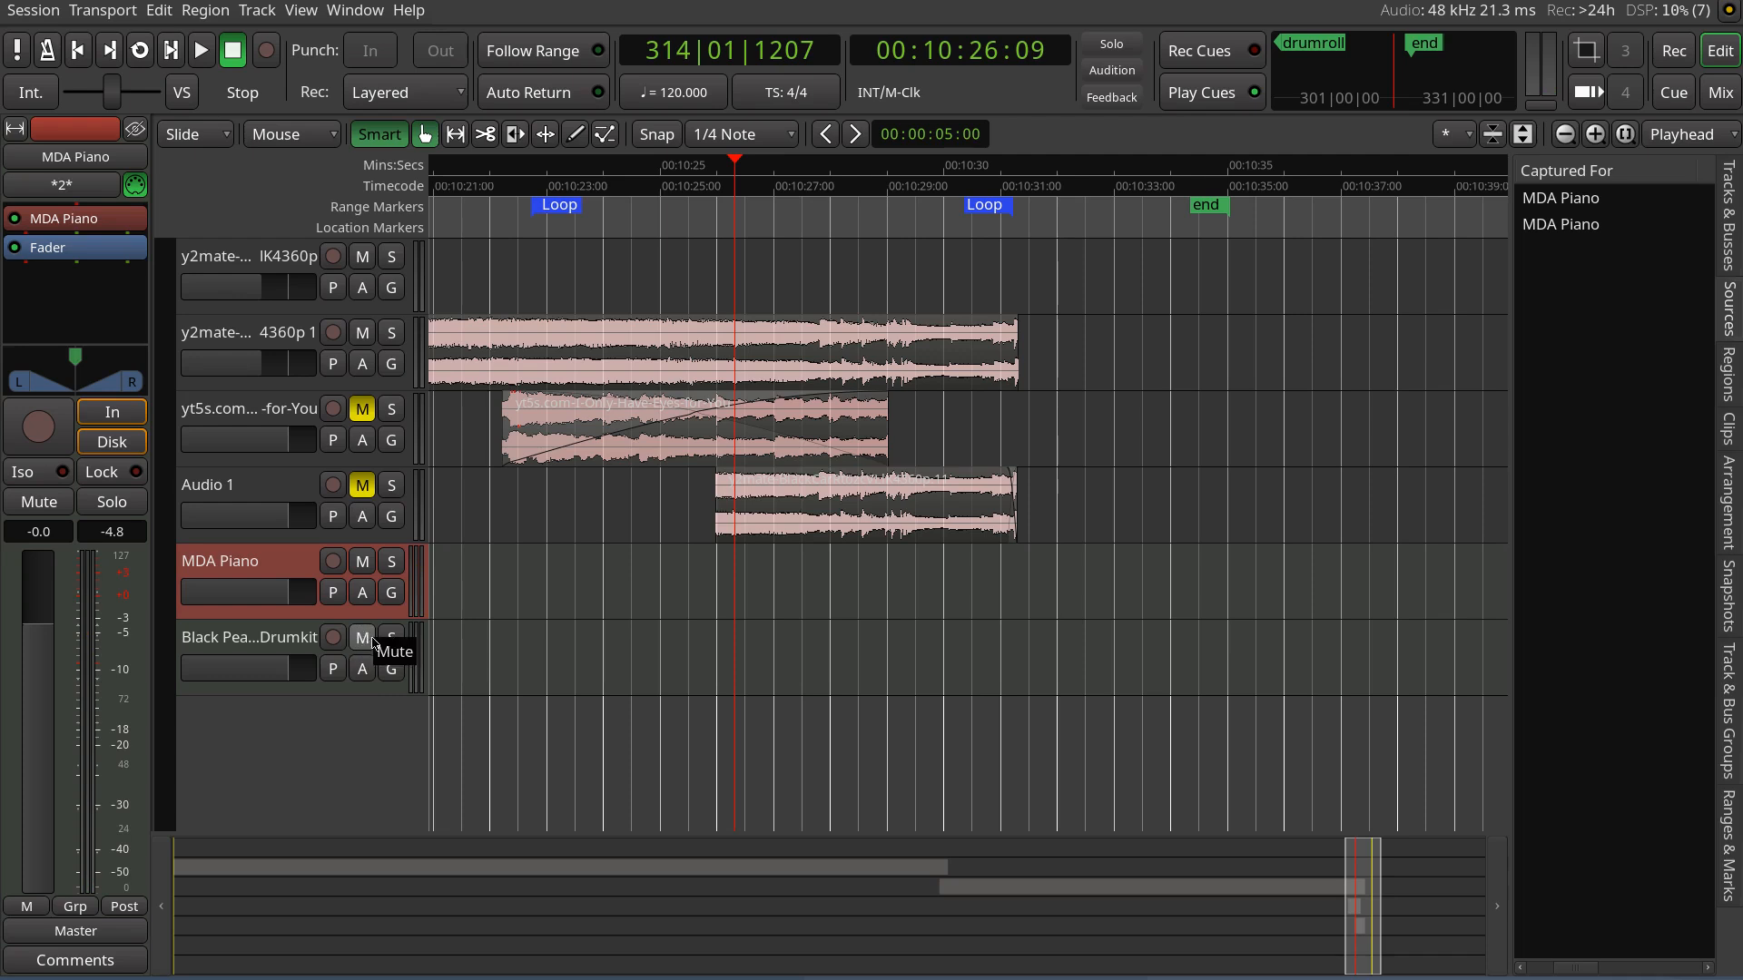
Connect the Black Pearl Drumkit track's MIDI input to MPK mini Plus MIDI 1 (capture) instead of MIDI 2 (capture)
left_click(264, 642)
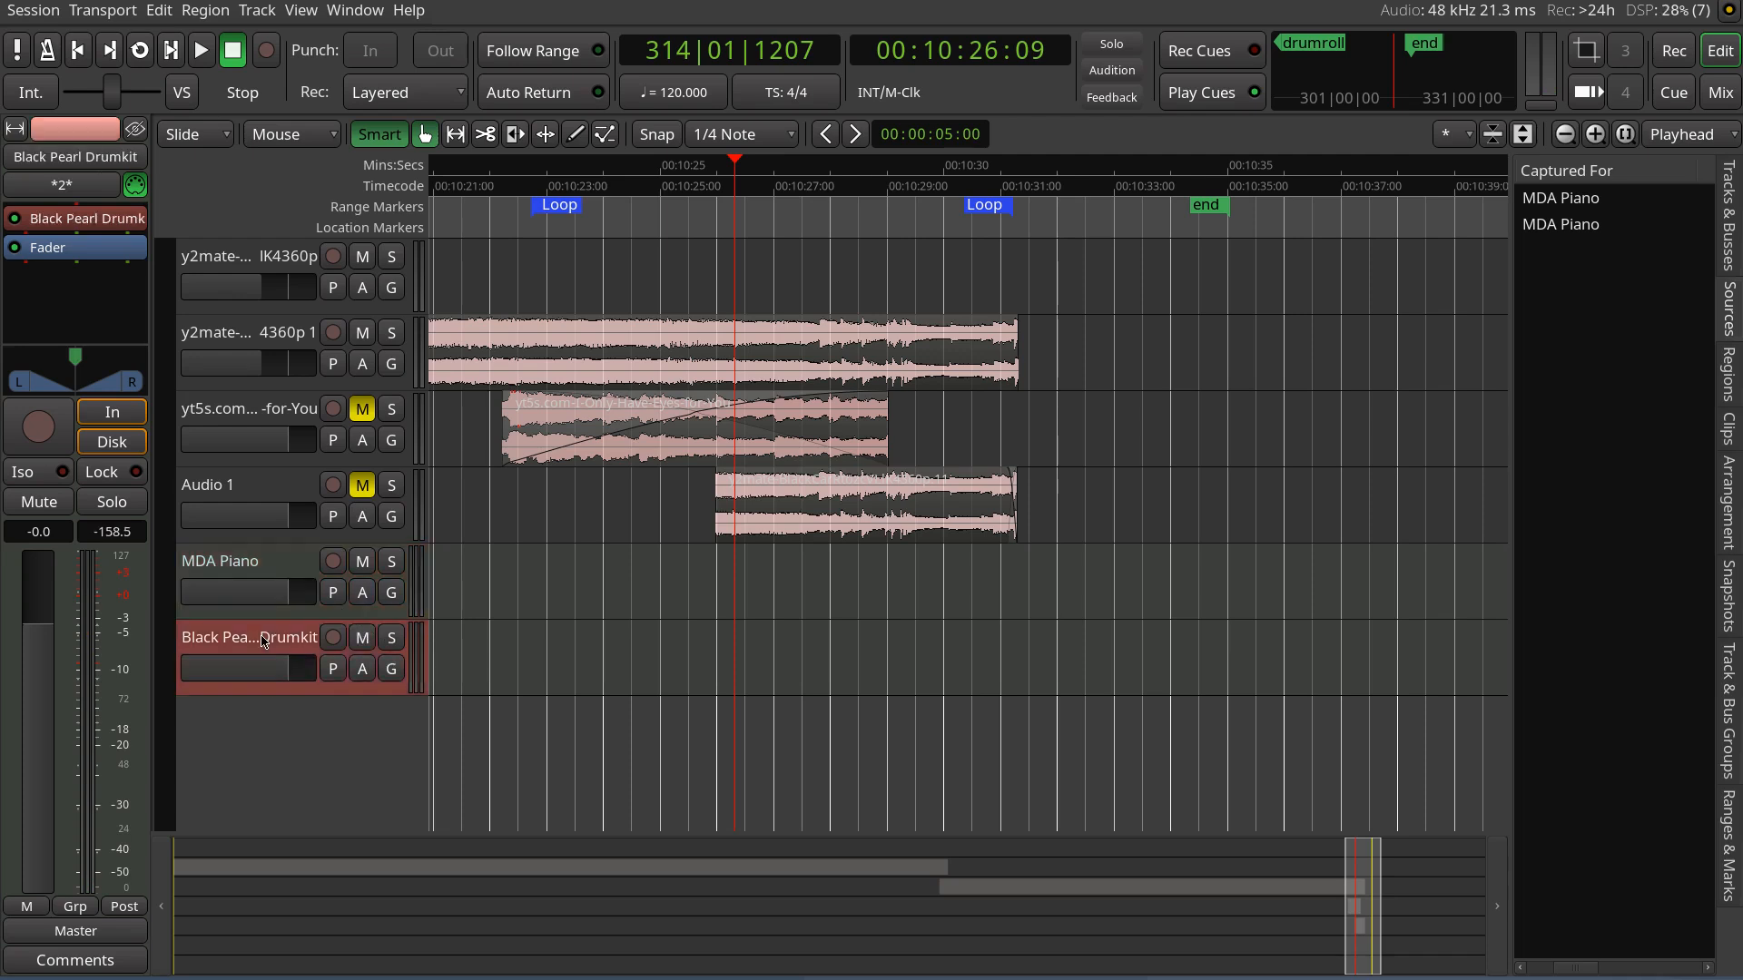
right_click(264, 642)
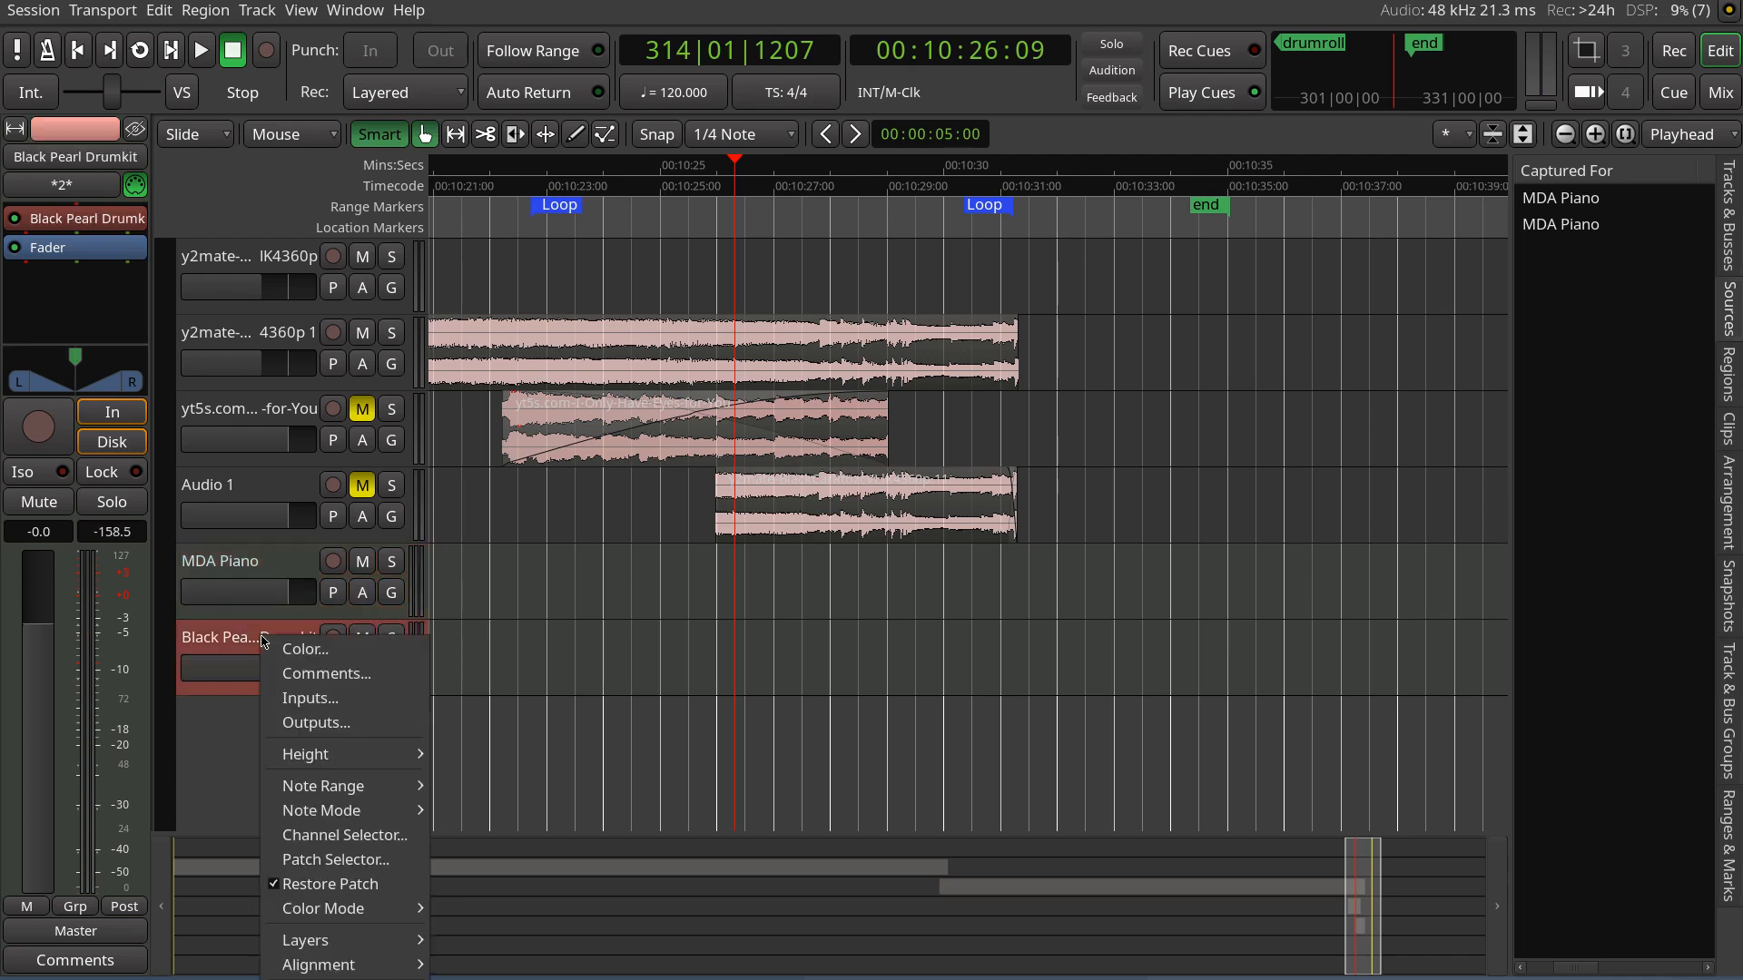
left_click(306, 702)
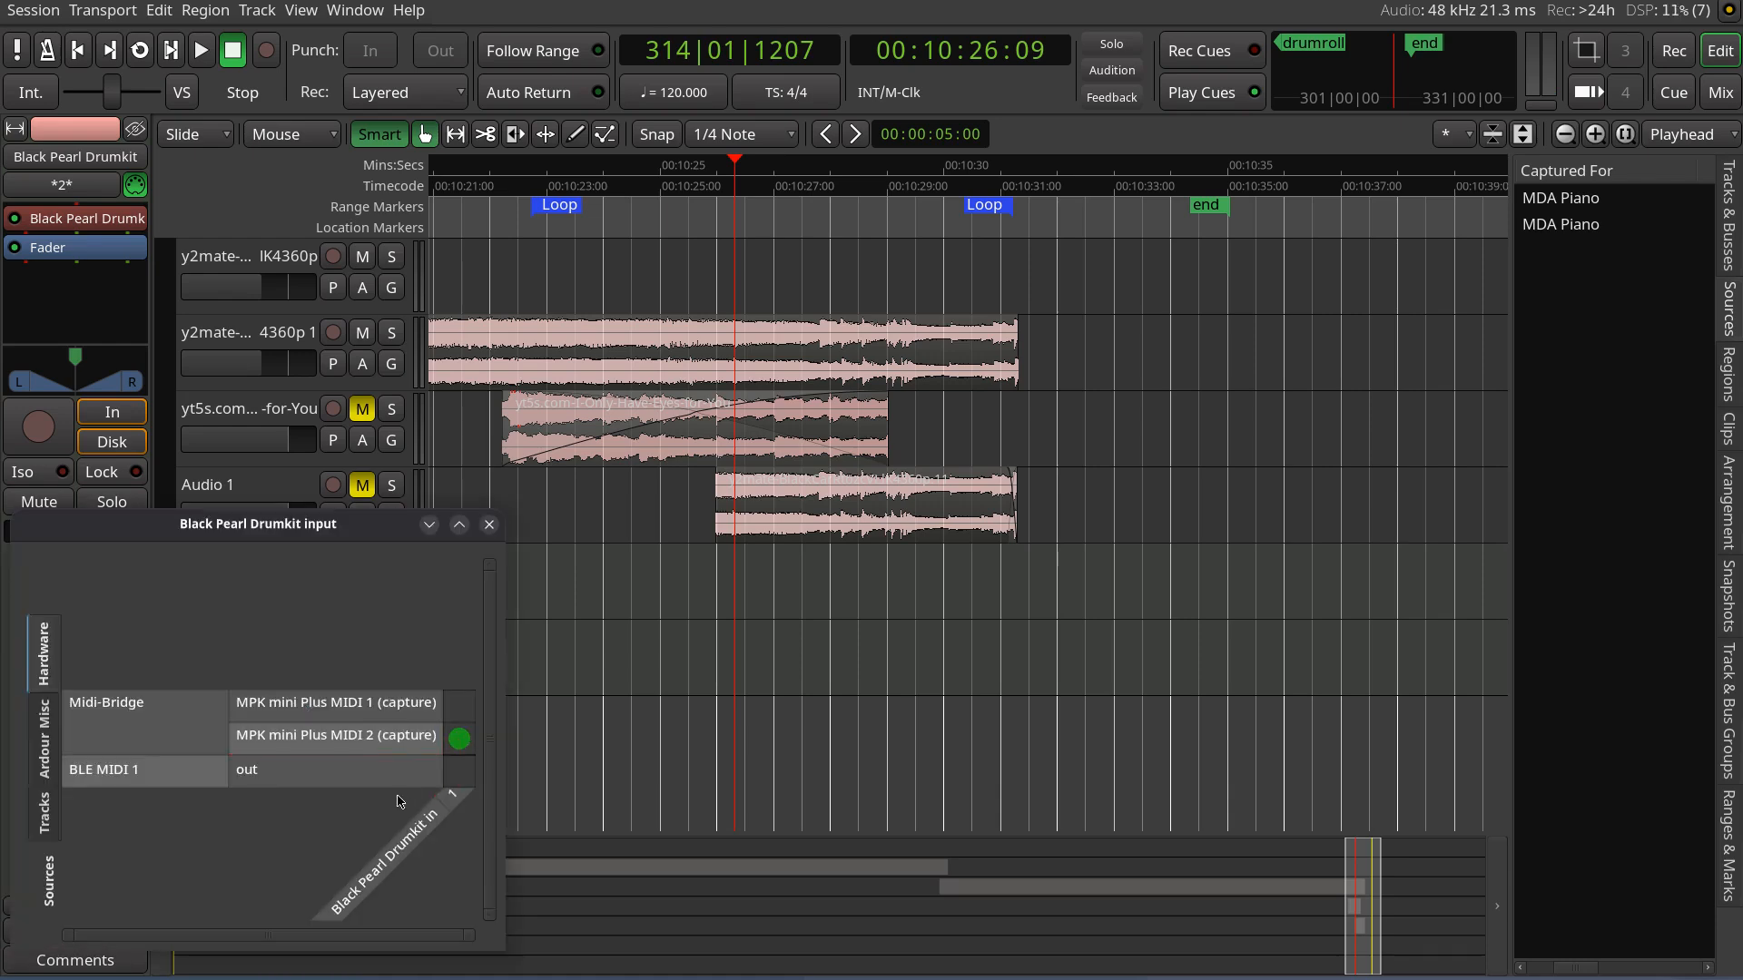
left_click(460, 706)
left_click(458, 741)
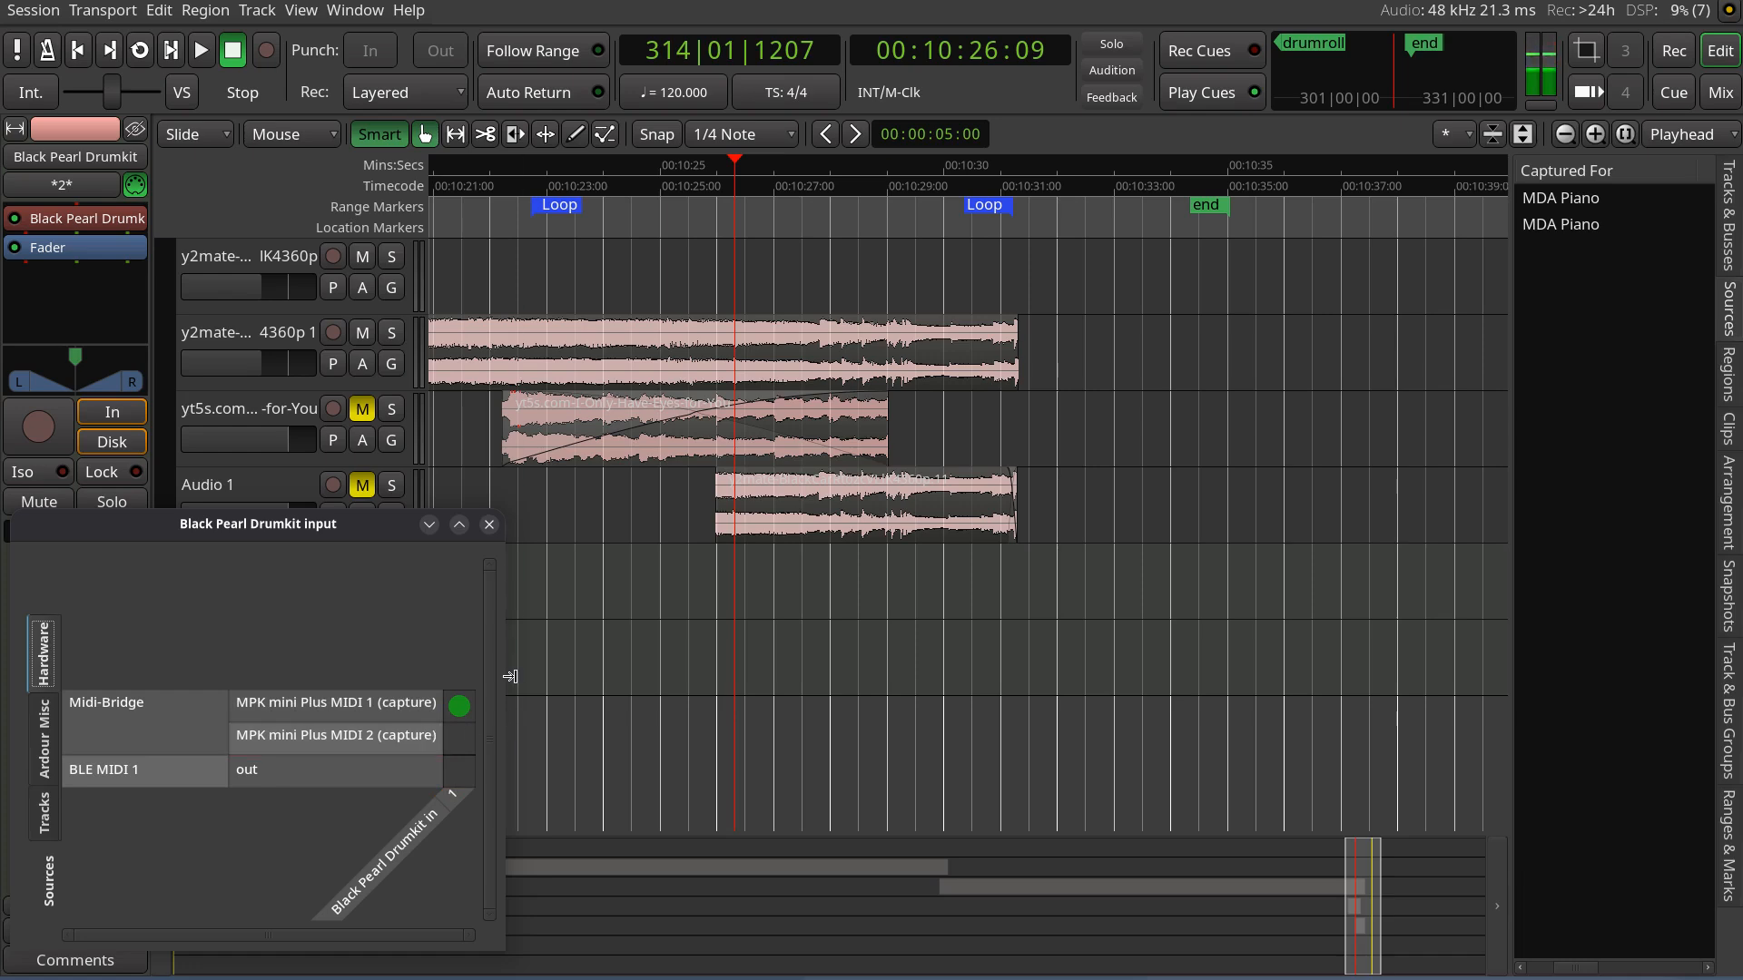
left_click(489, 524)
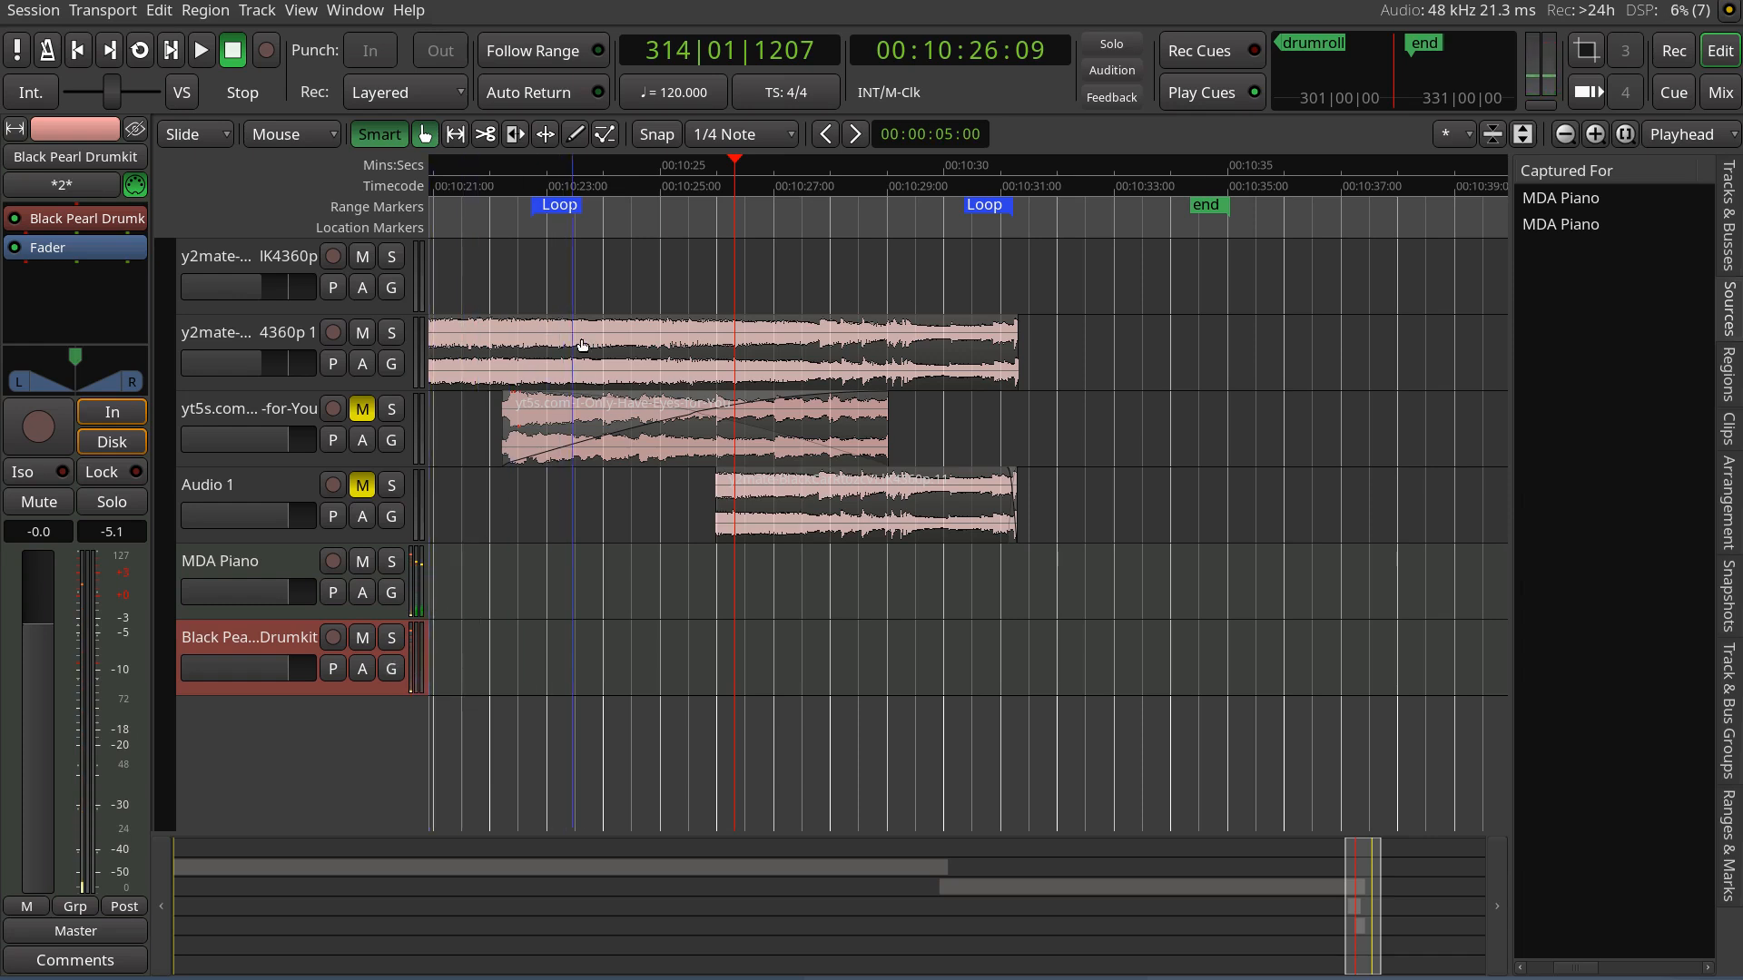
Place the playhead near 00:10:23 and briefly start and stop playback
left_click(628, 185)
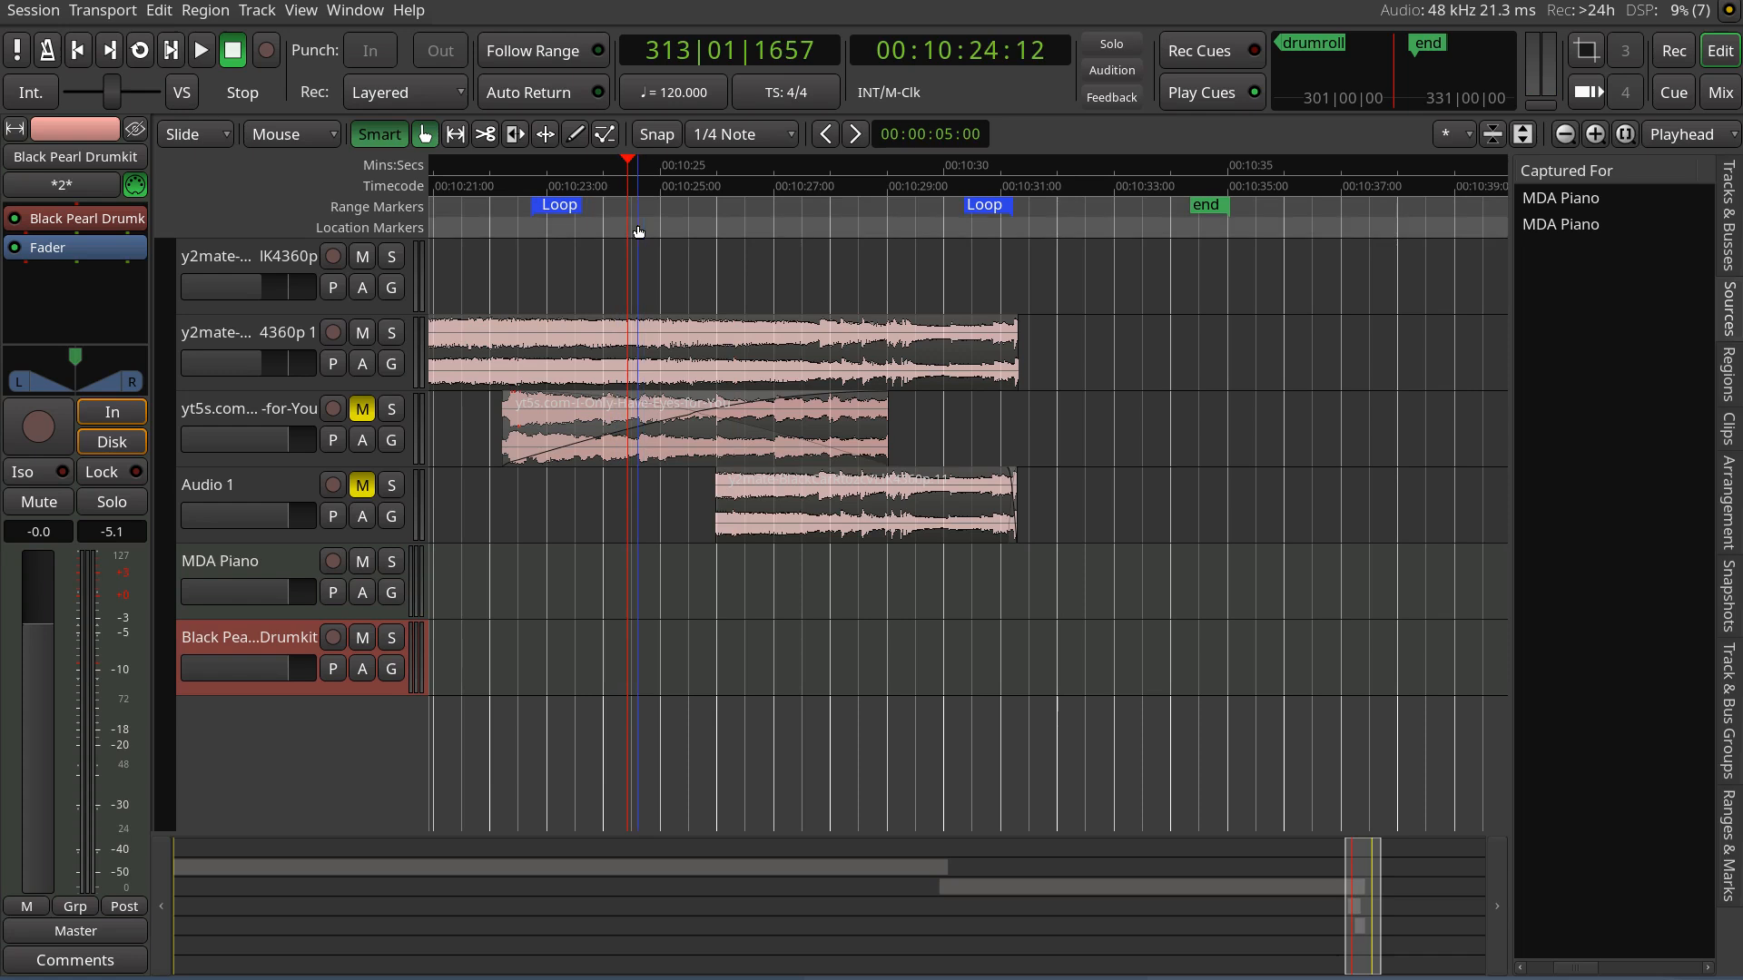
key("space")
key("space")
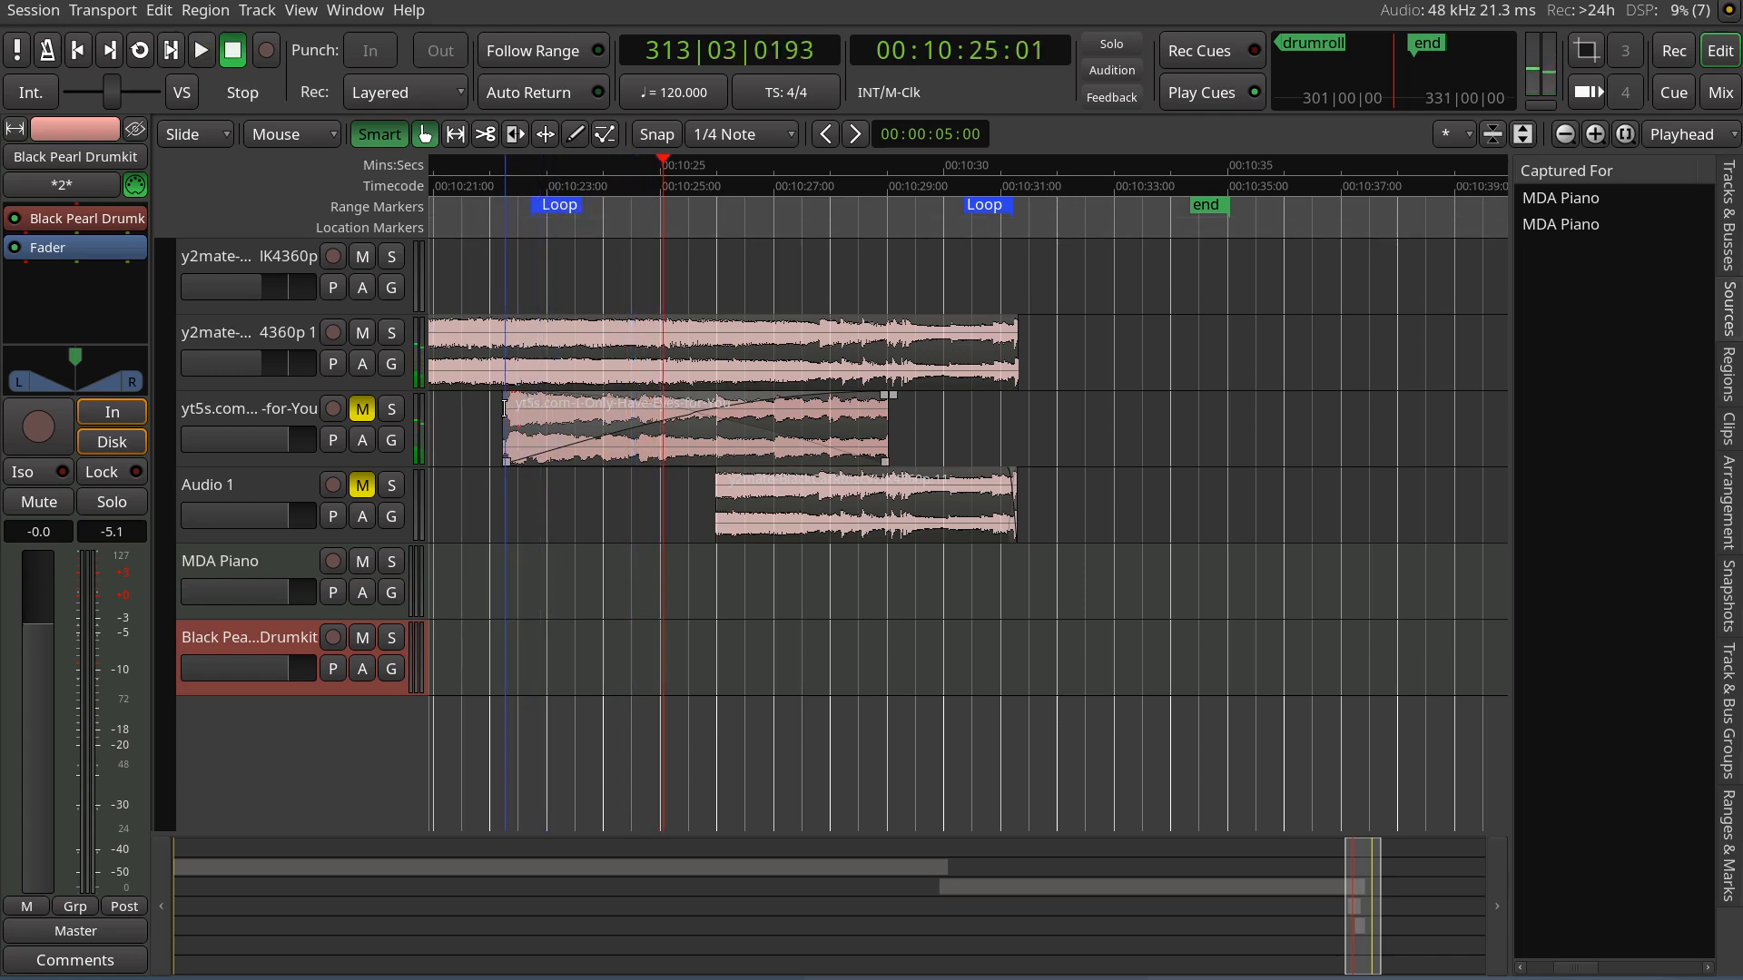
Select a range from 00:10:22:08 to 00:10:31:07 over the audio region and loop it
left_click_drag(506, 406, 1013, 460)
right_click(626, 424)
left_click(731, 459)
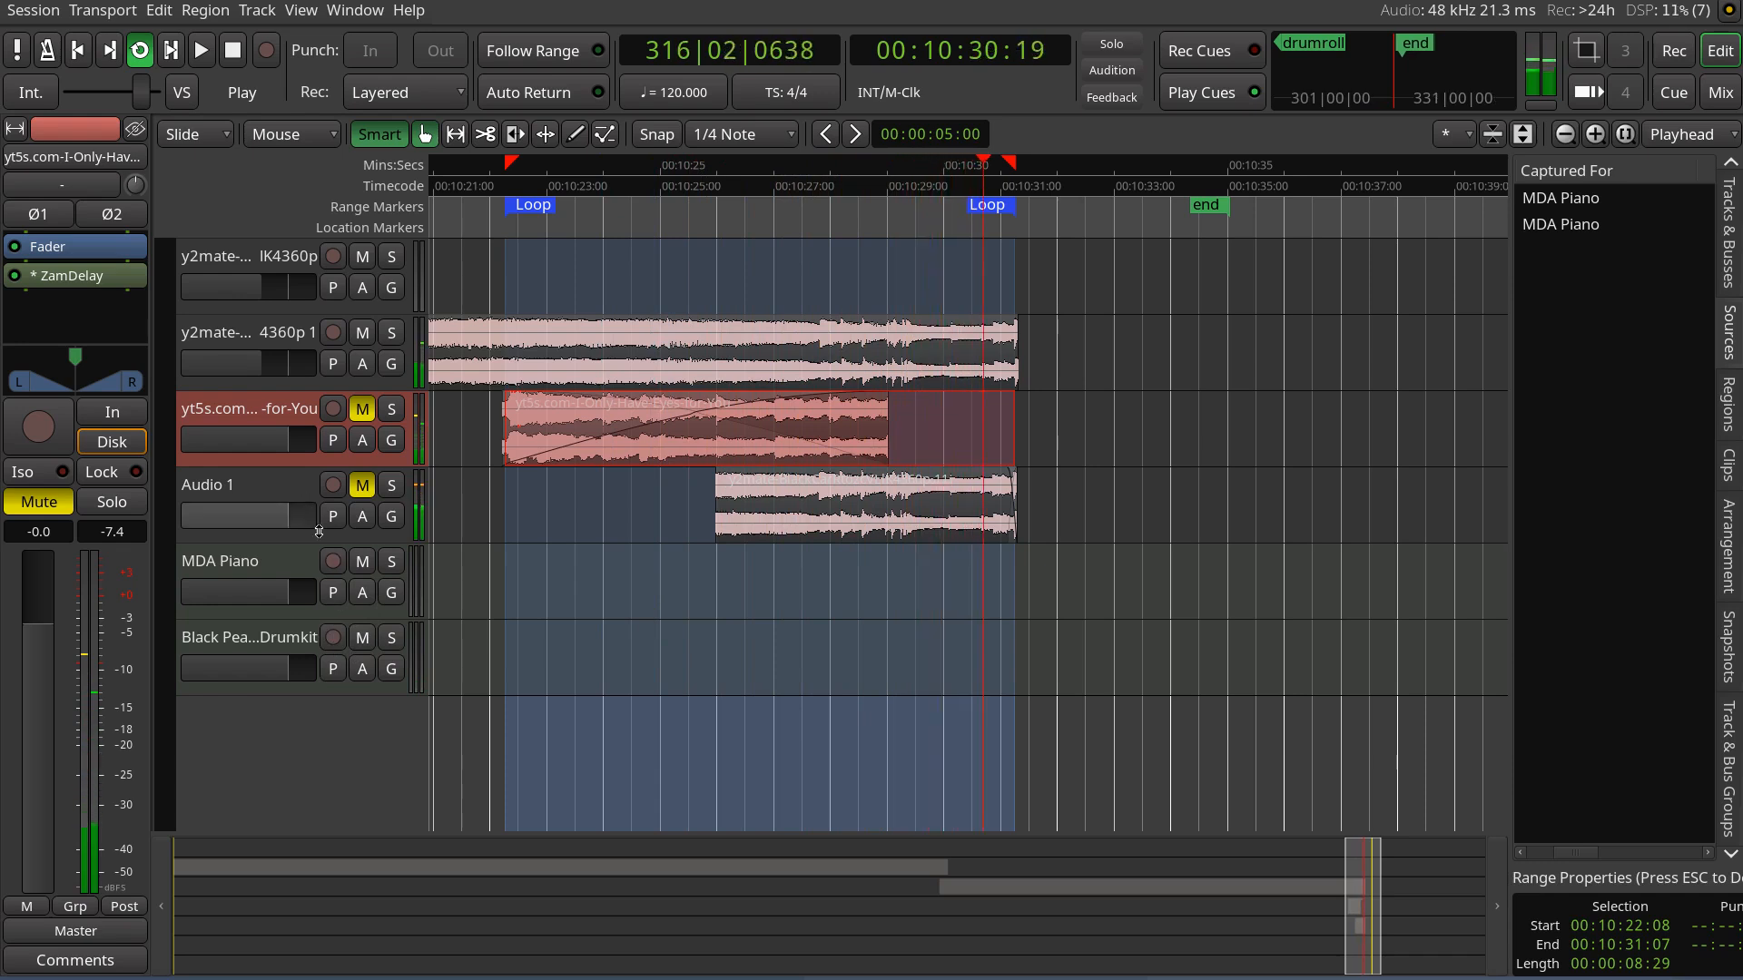
Record-arm the Black Pearl Drumkit and MDA Piano tracks and start recording
left_click(335, 640)
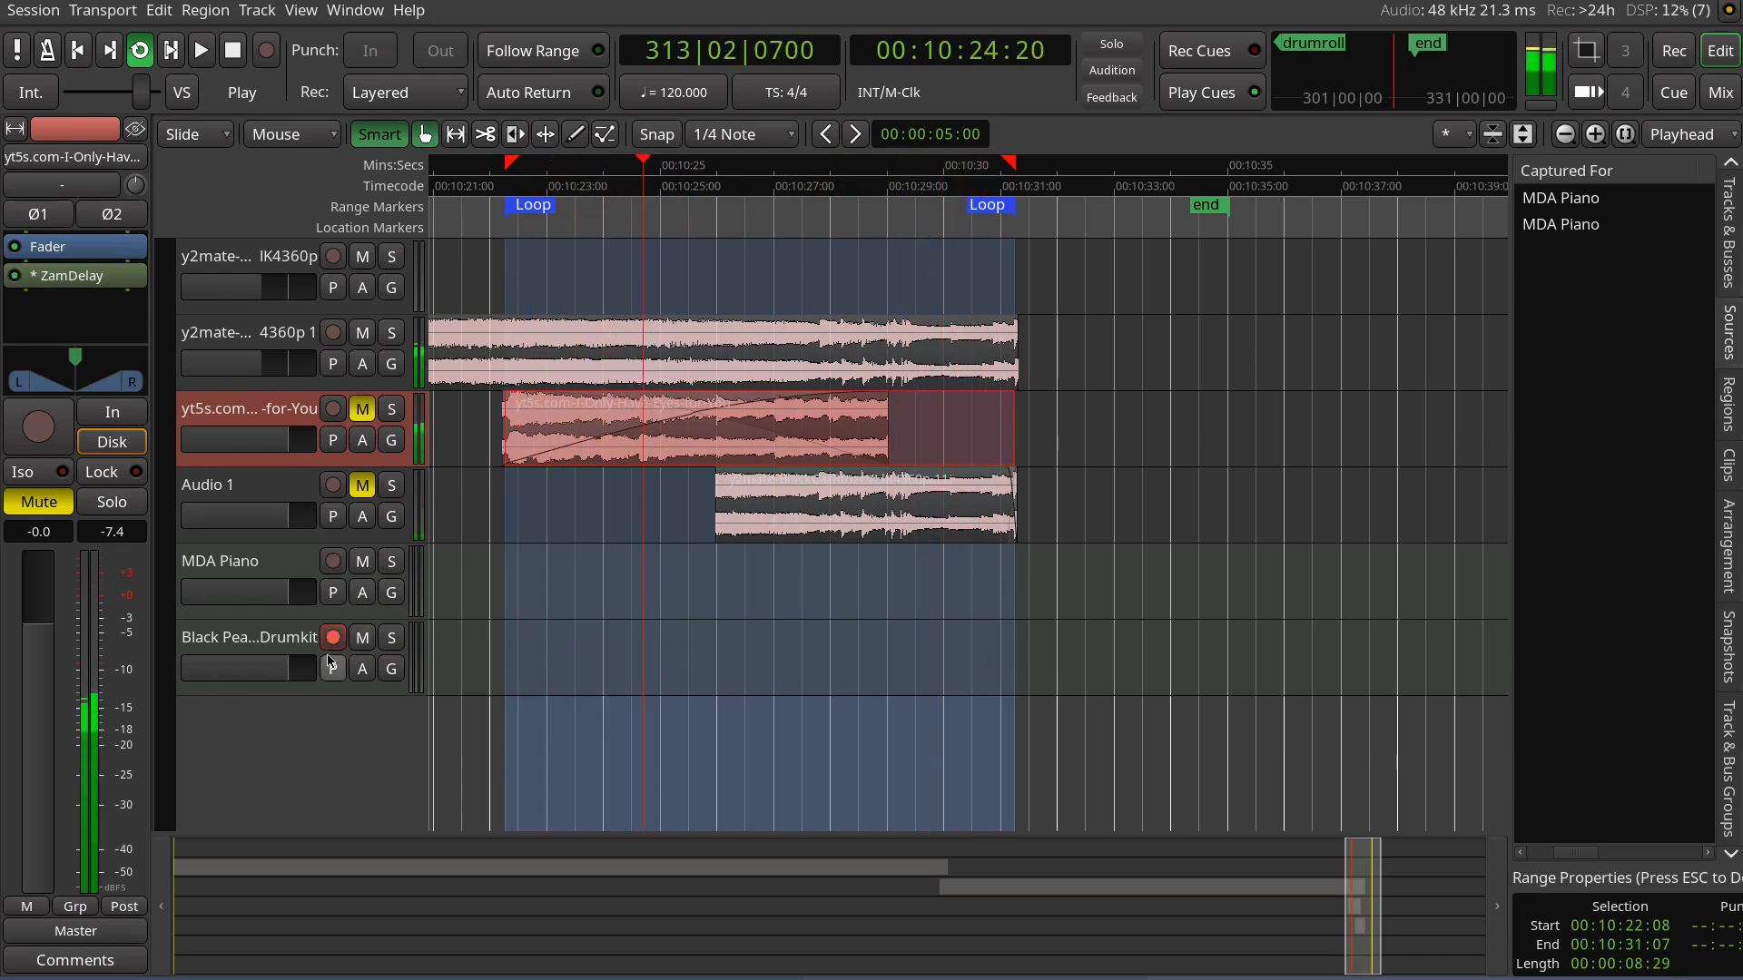
left_click(334, 561)
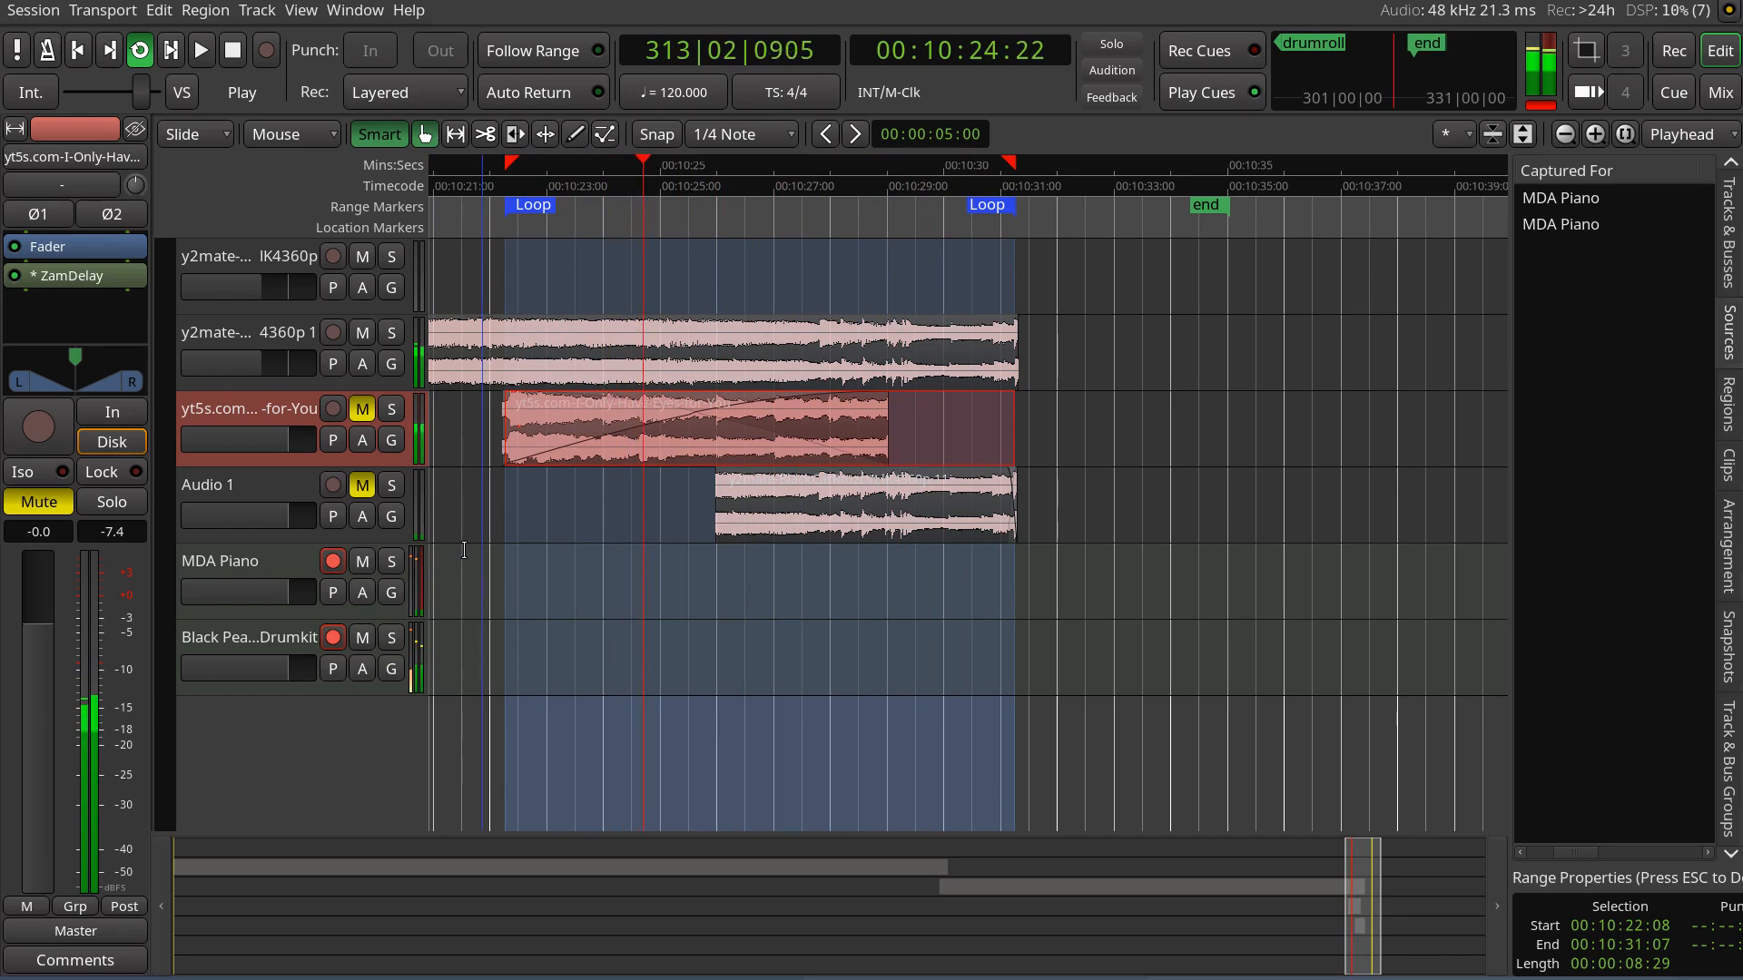
left_click(266, 59)
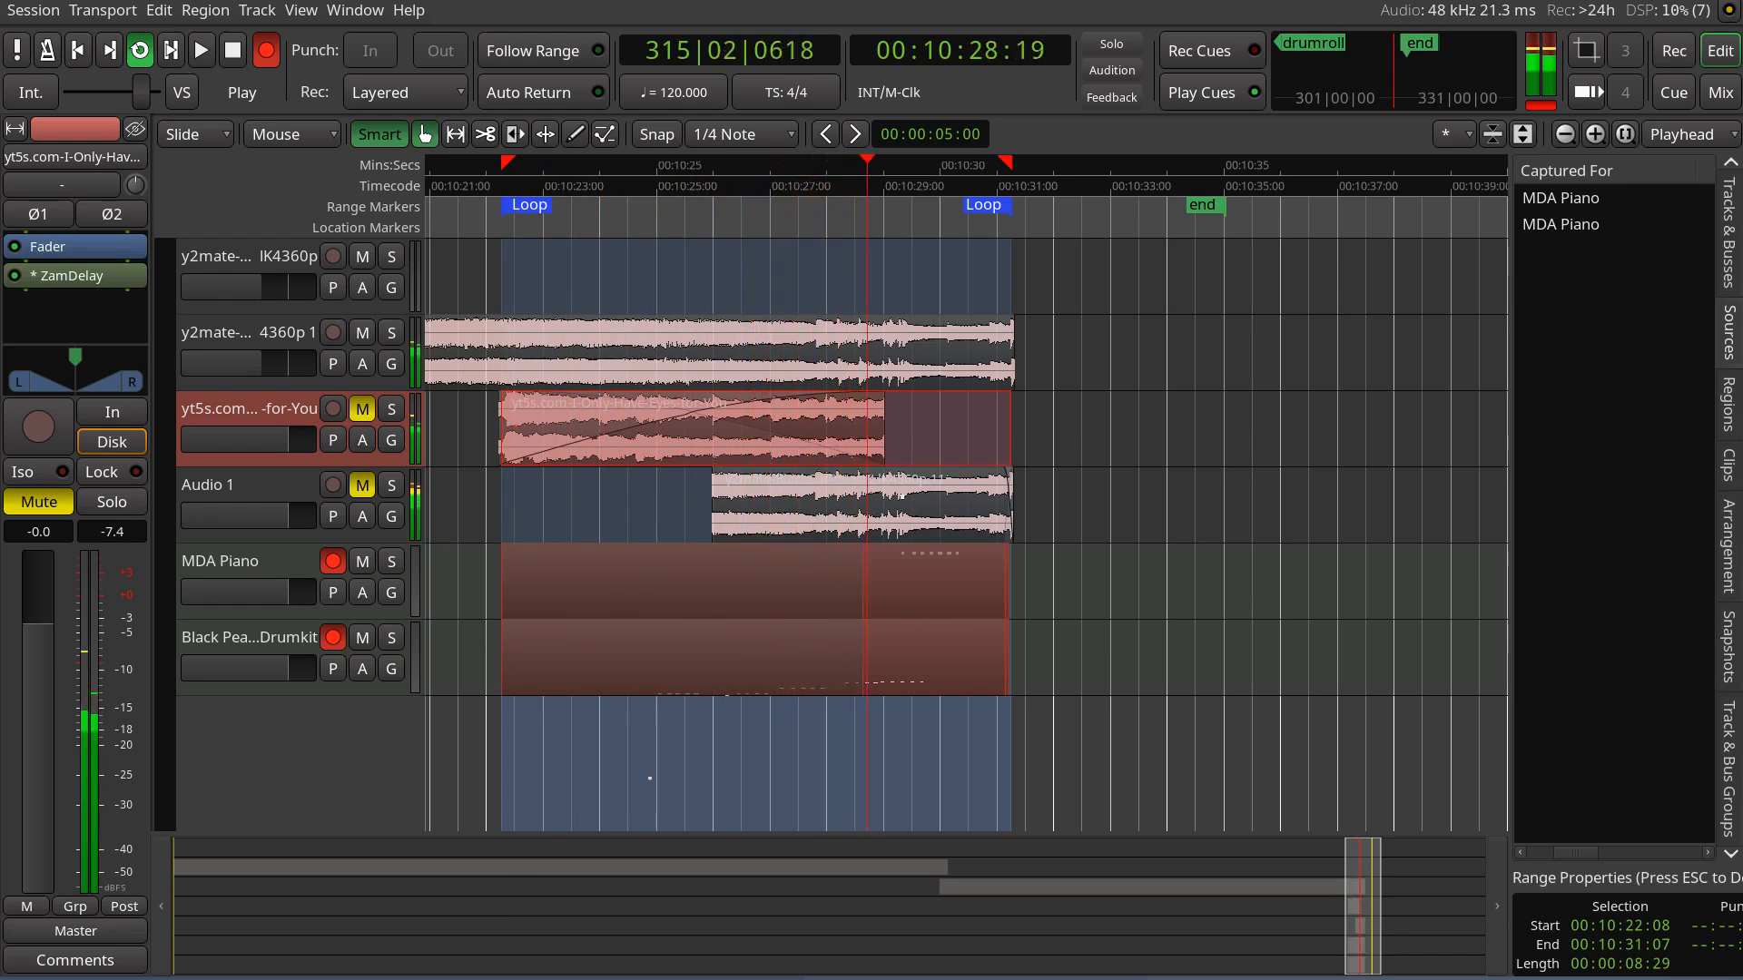
Open the Audio/MIDI Setup window to check the audio system and buffer size, then close it
left_click(345, 9)
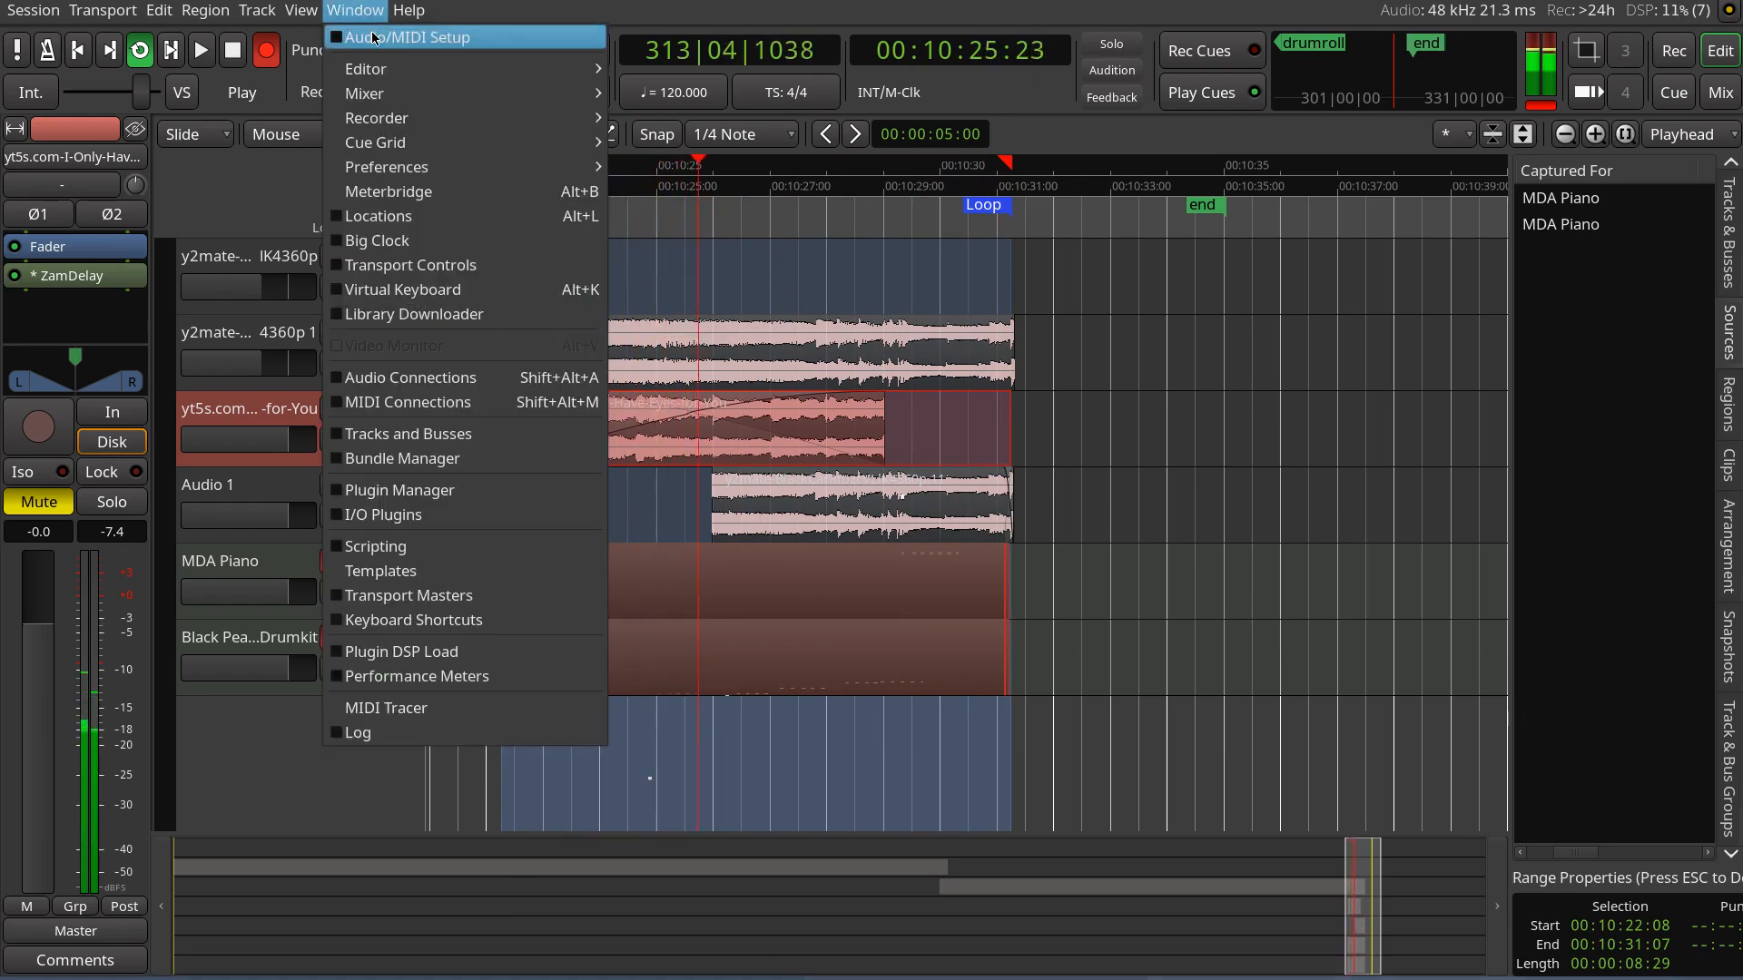
left_click(399, 38)
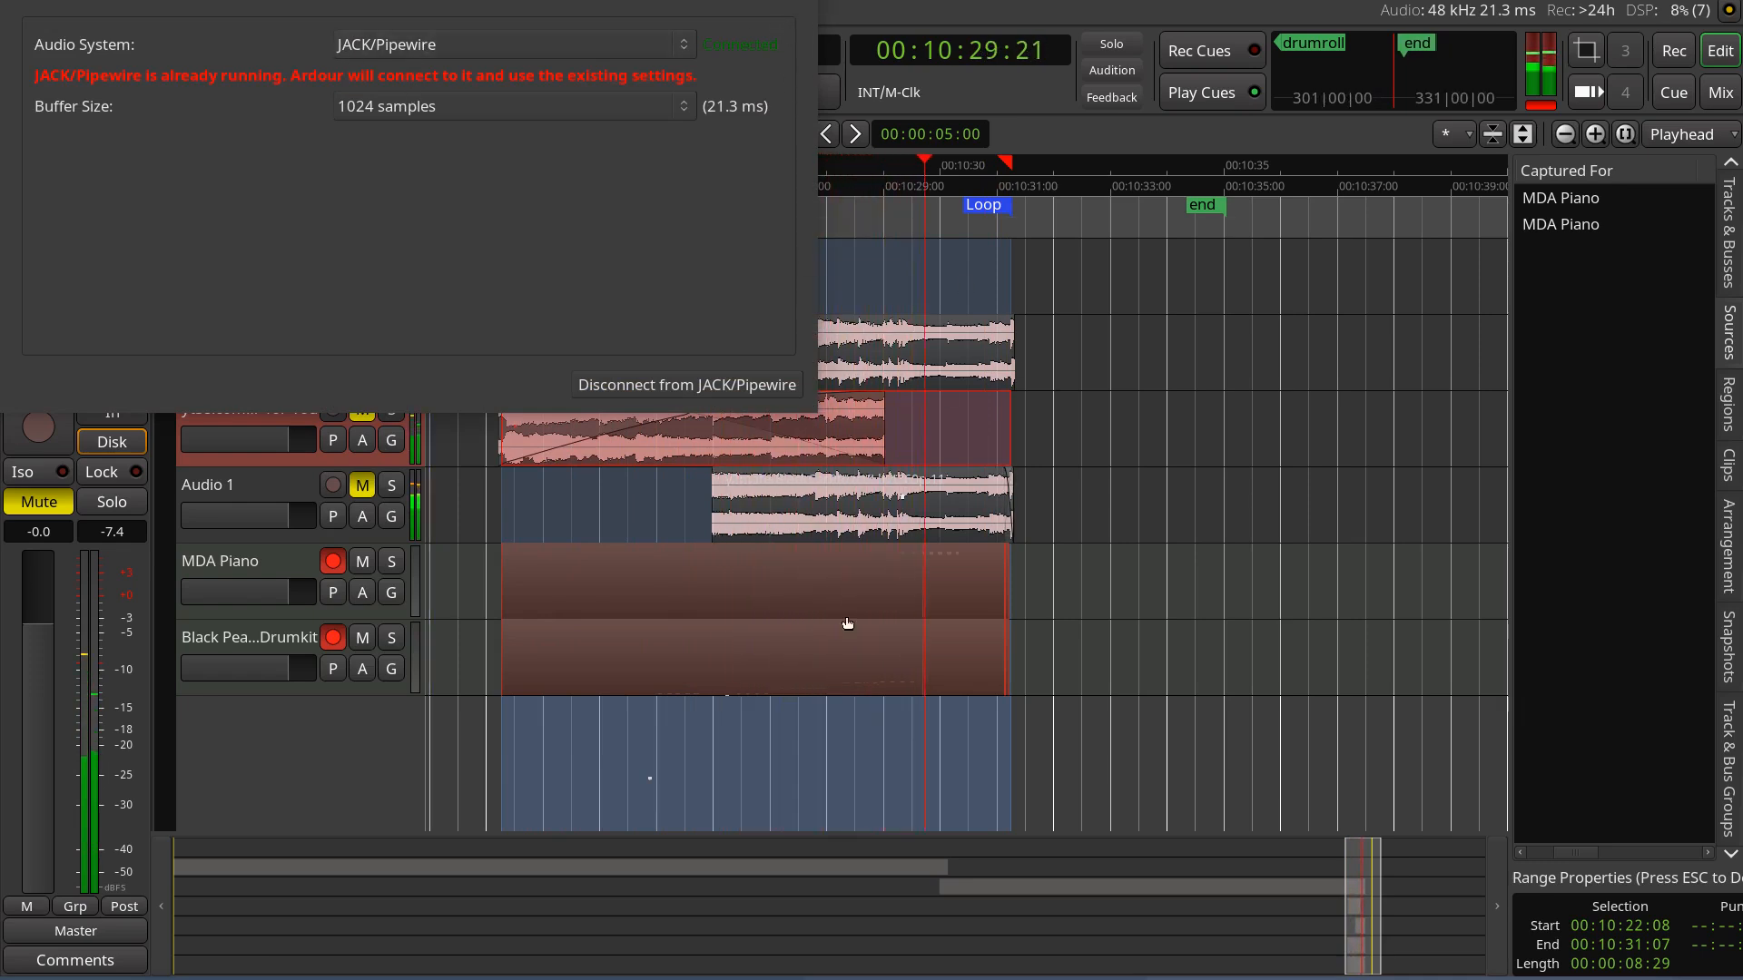
key("Escape")
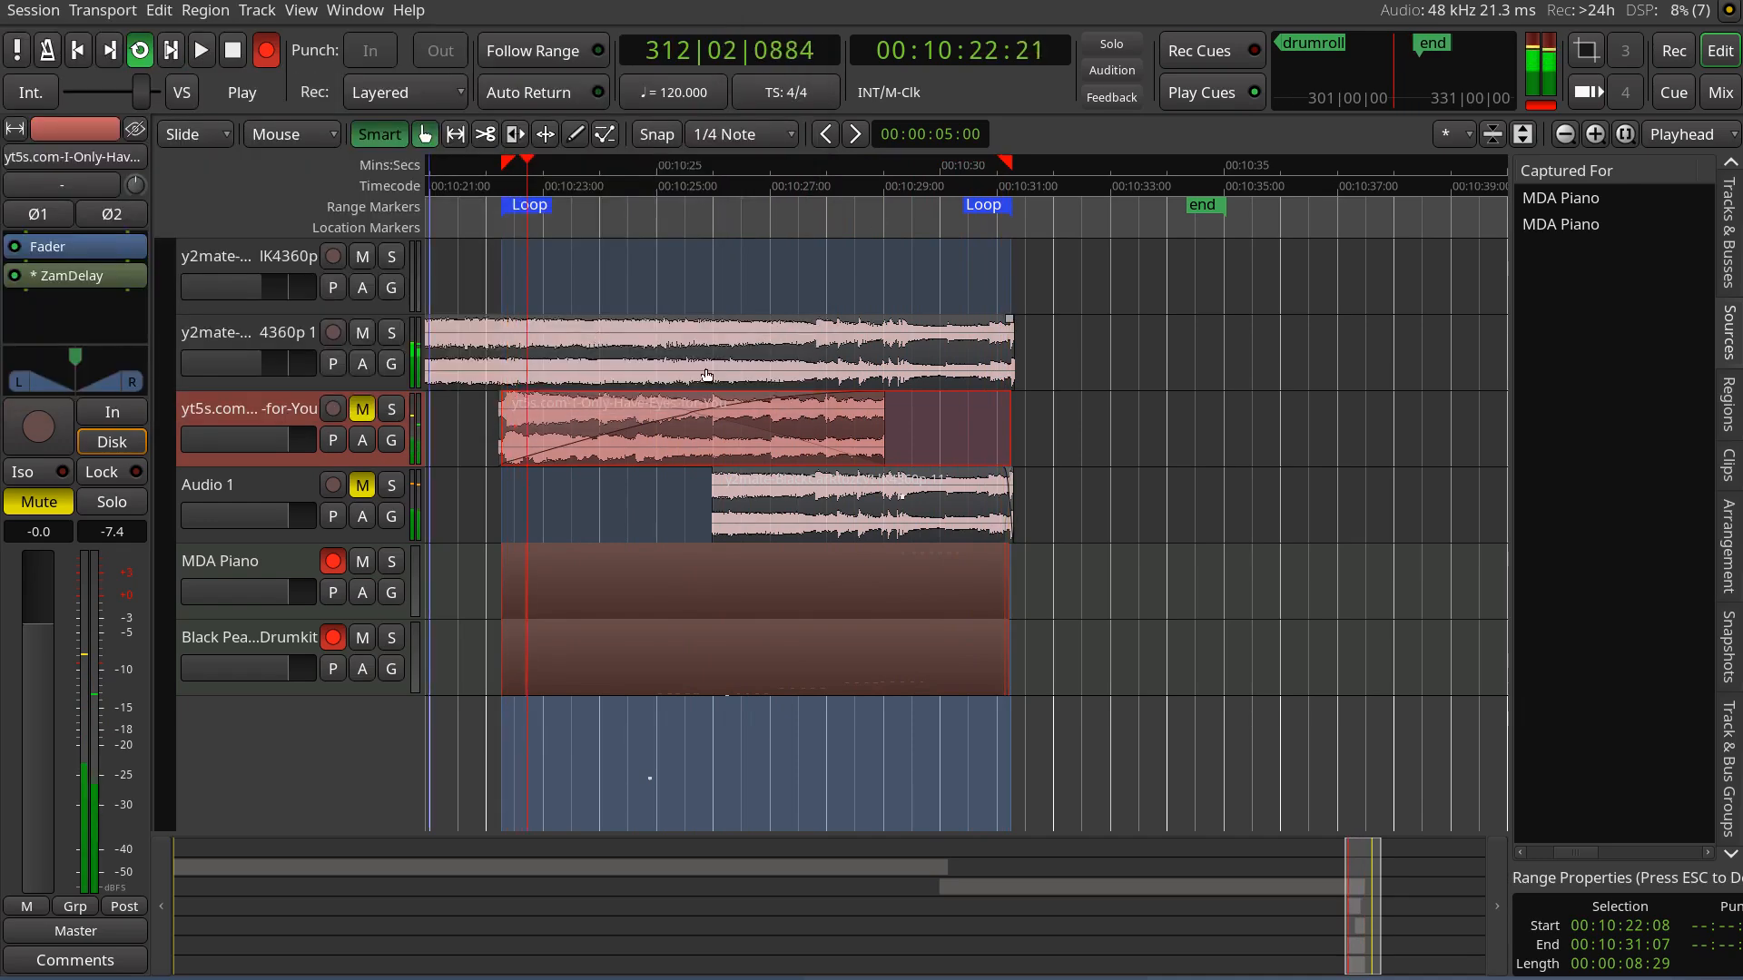